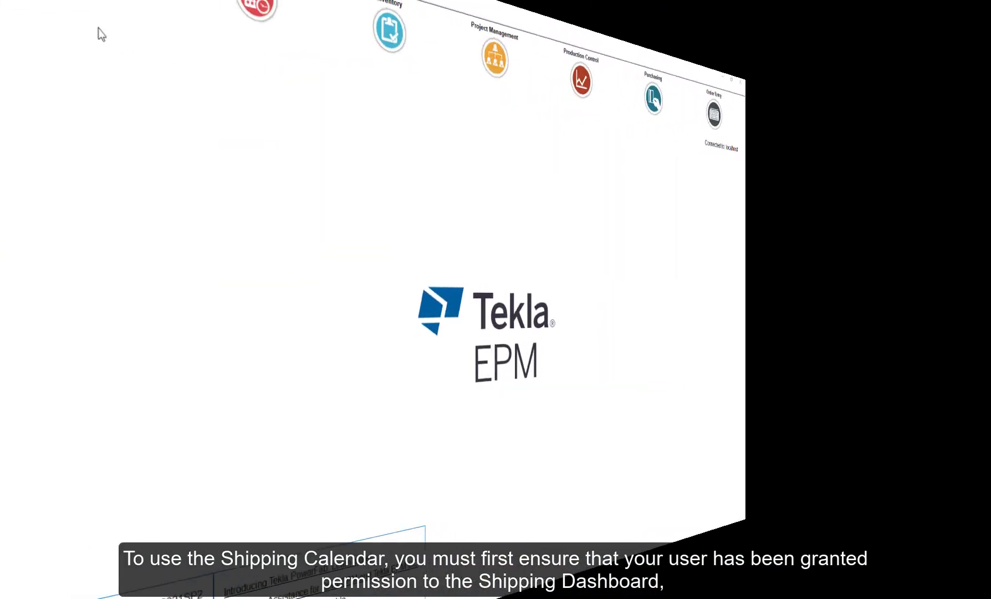
Step: Grant the EPM Go administrator user the Shipping dashboard remote permission and save it
left_click(8, 16)
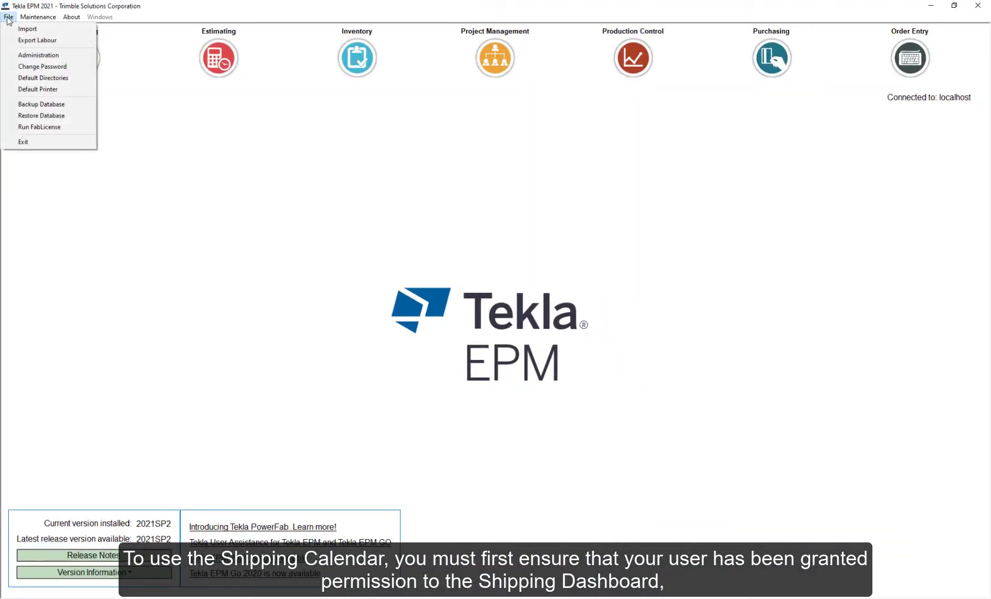
left_click(37, 55)
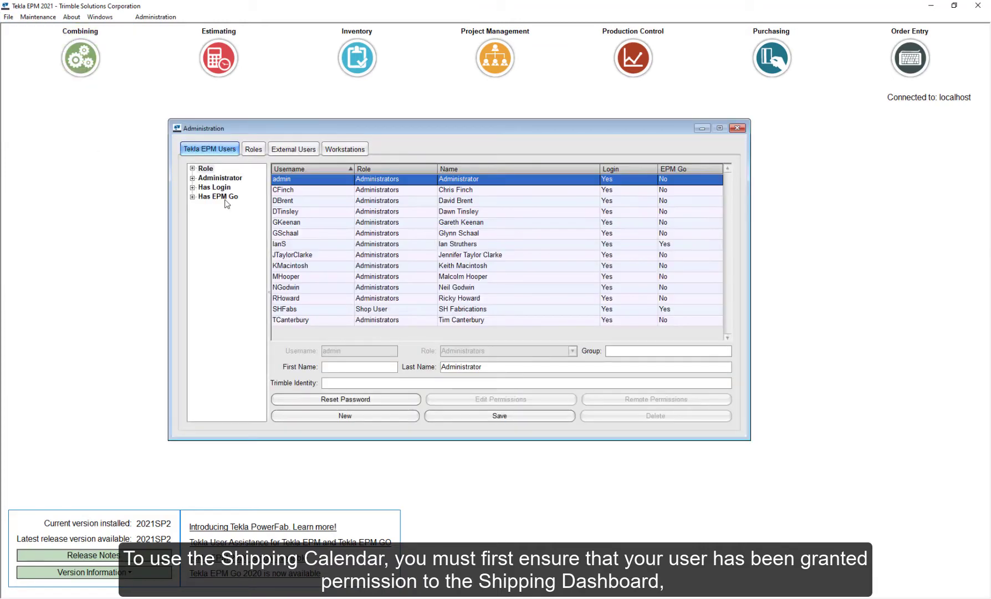
left_click(311, 244)
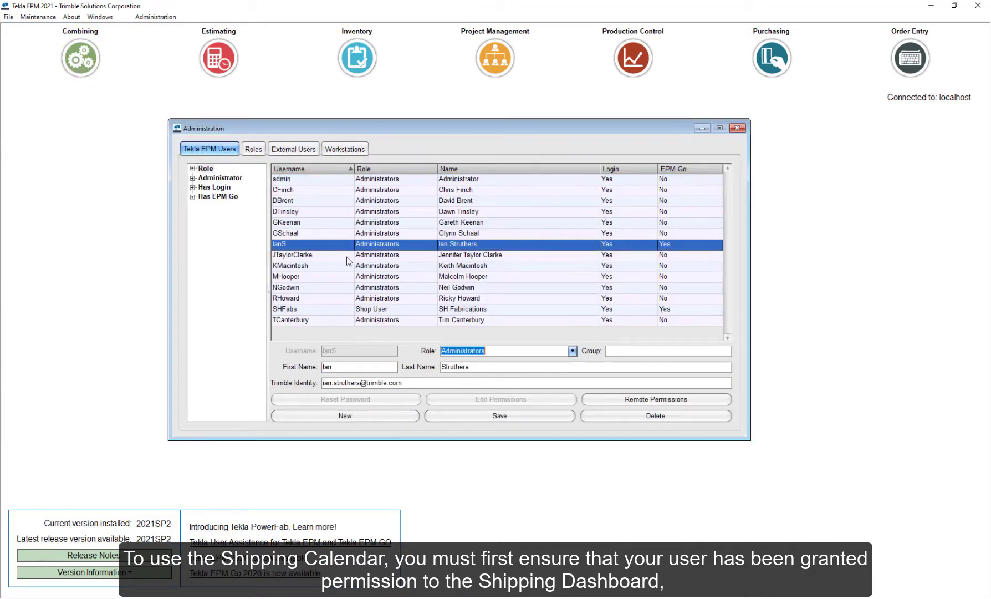
left_click(626, 403)
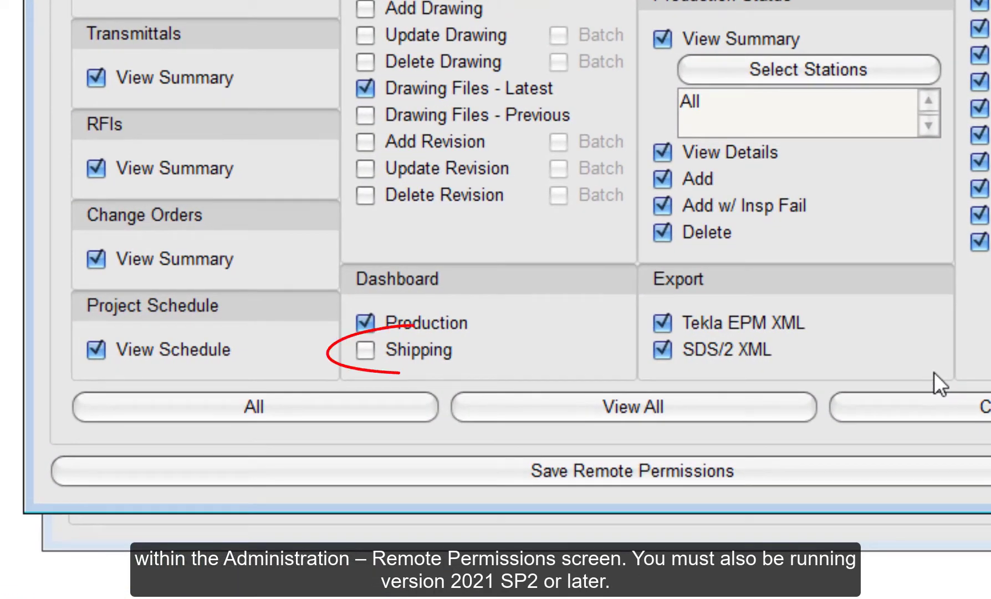
left_click(366, 349)
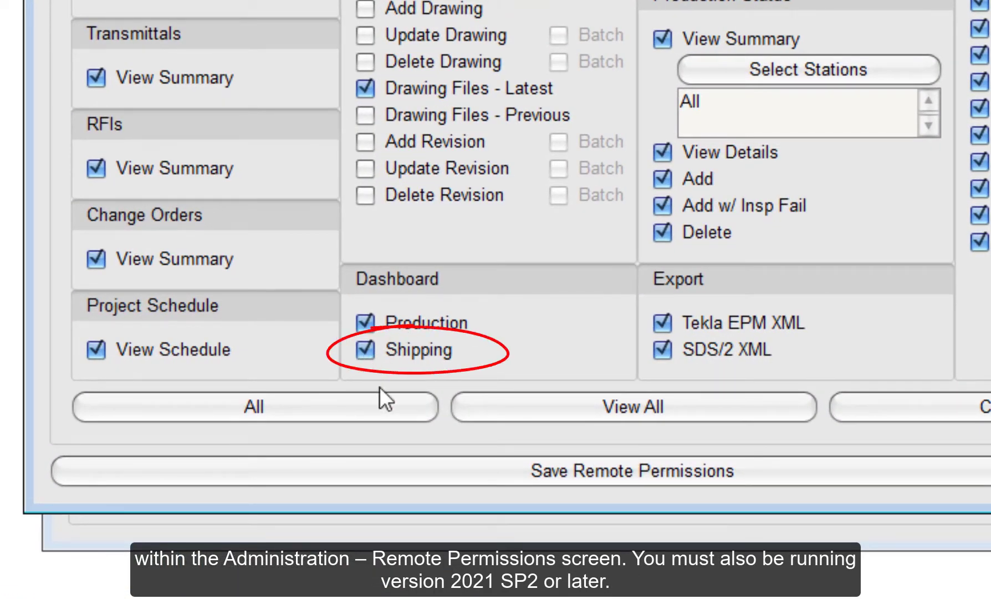
left_click(578, 472)
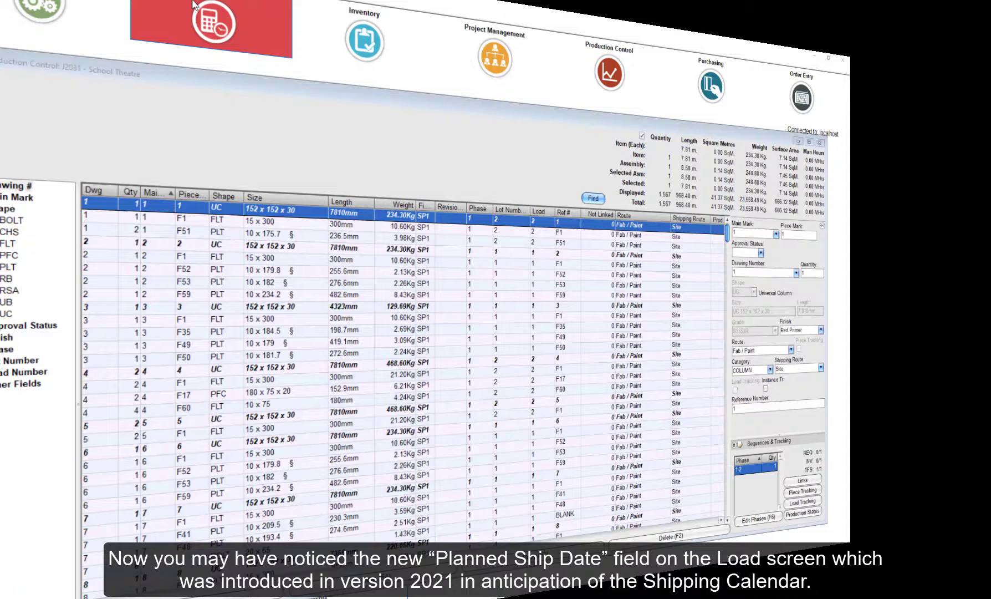
Step: Create a new load for job J2031 with planned ship date 16 June 2021 and save it
left_click(161, 16)
left_click(173, 86)
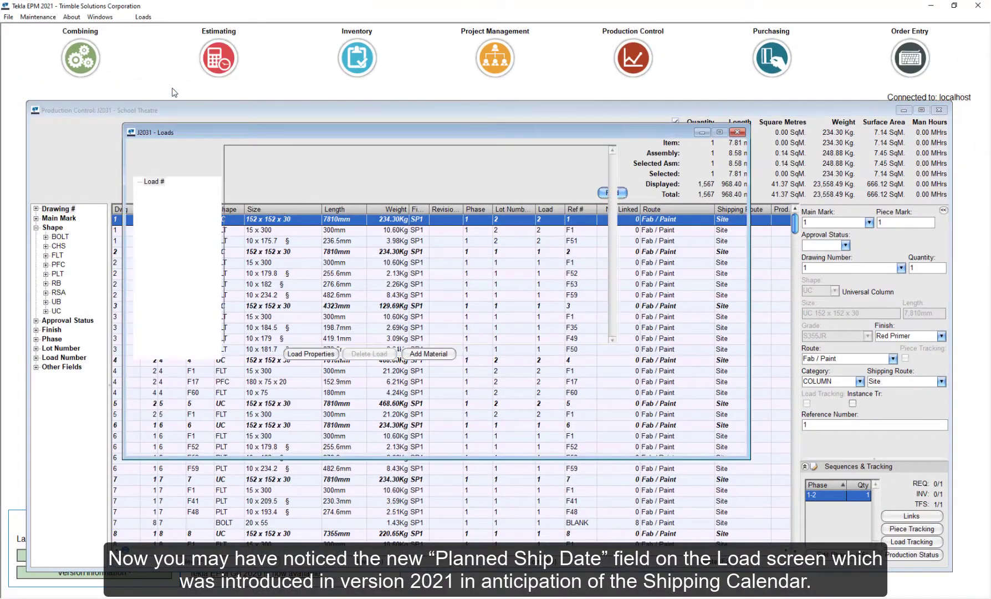
left_click(274, 442)
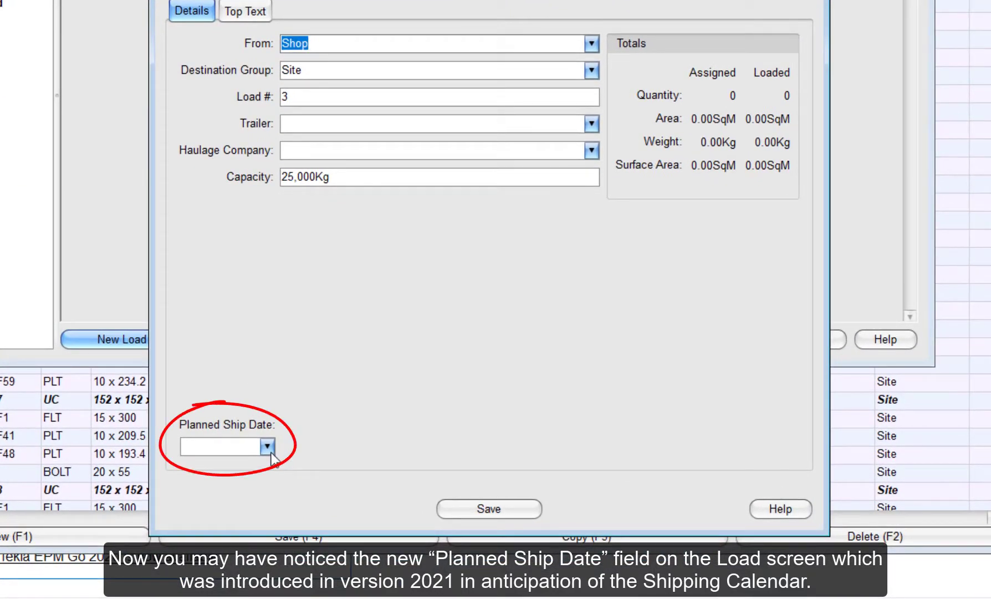
left_click(270, 451)
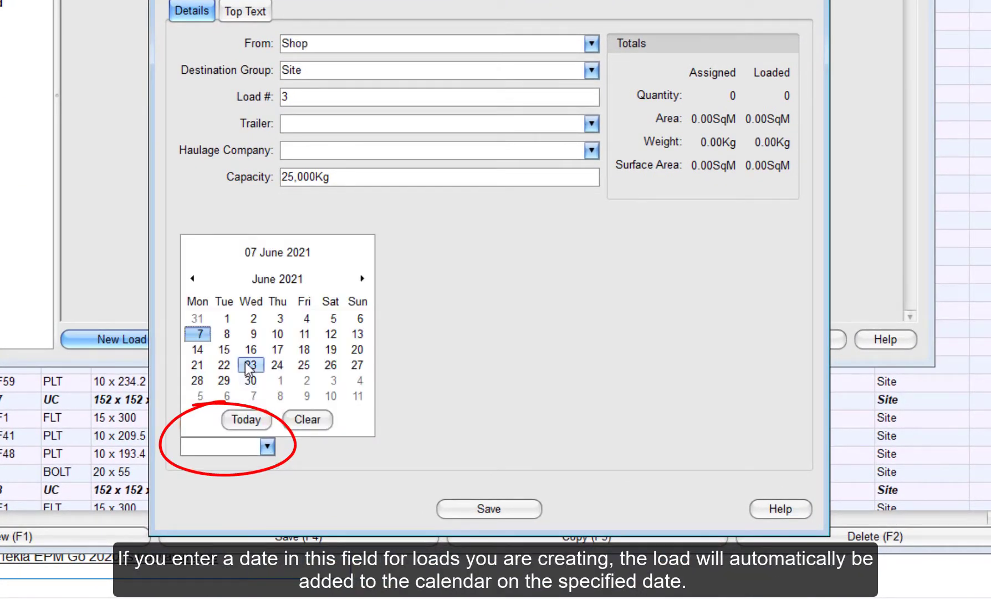
left_click(251, 346)
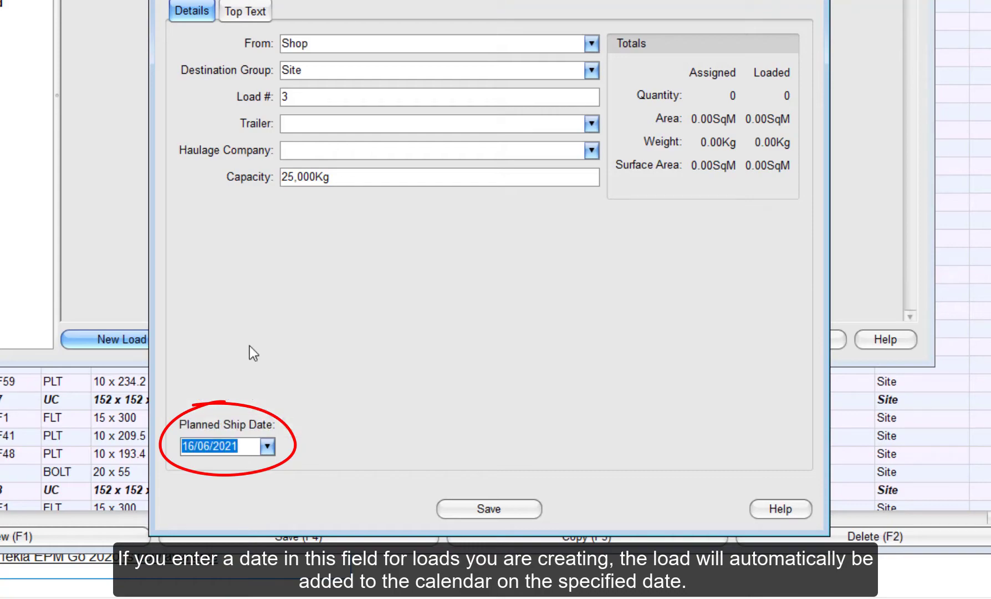
left_click(514, 506)
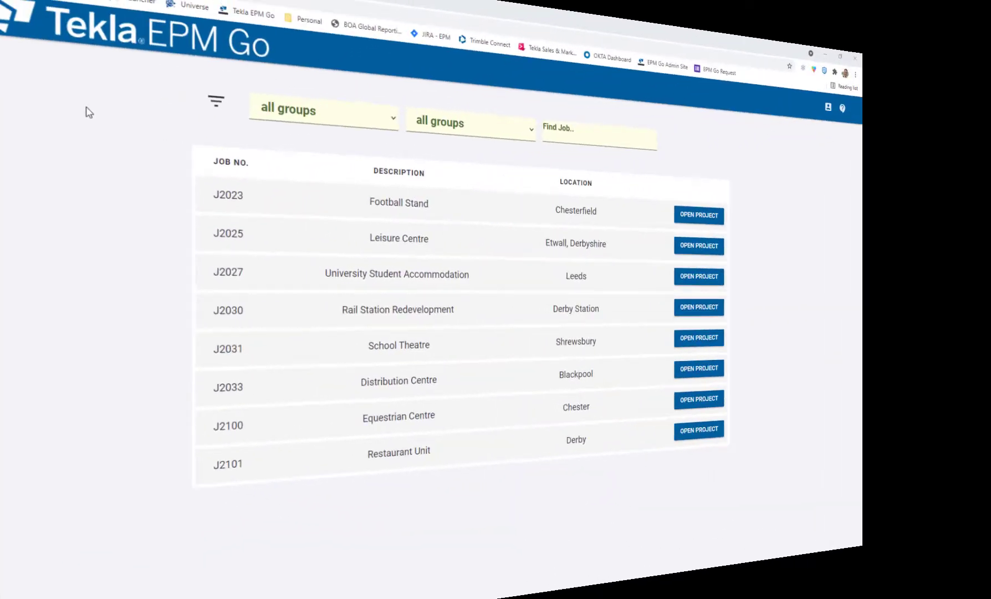
Step: Go to the Dashboard page and open the Shipping tile's calendar
left_click(20, 71)
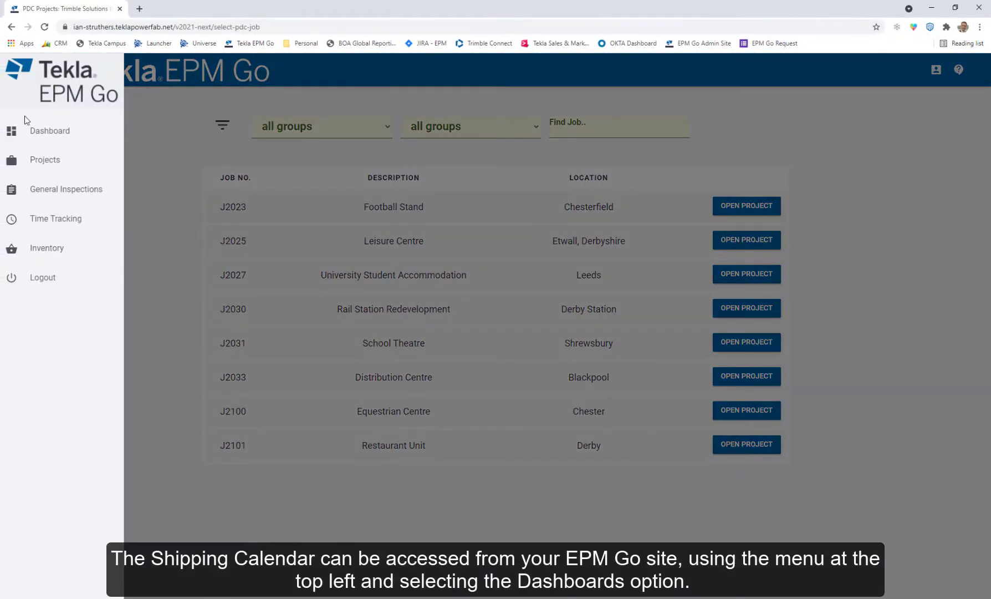
left_click(31, 132)
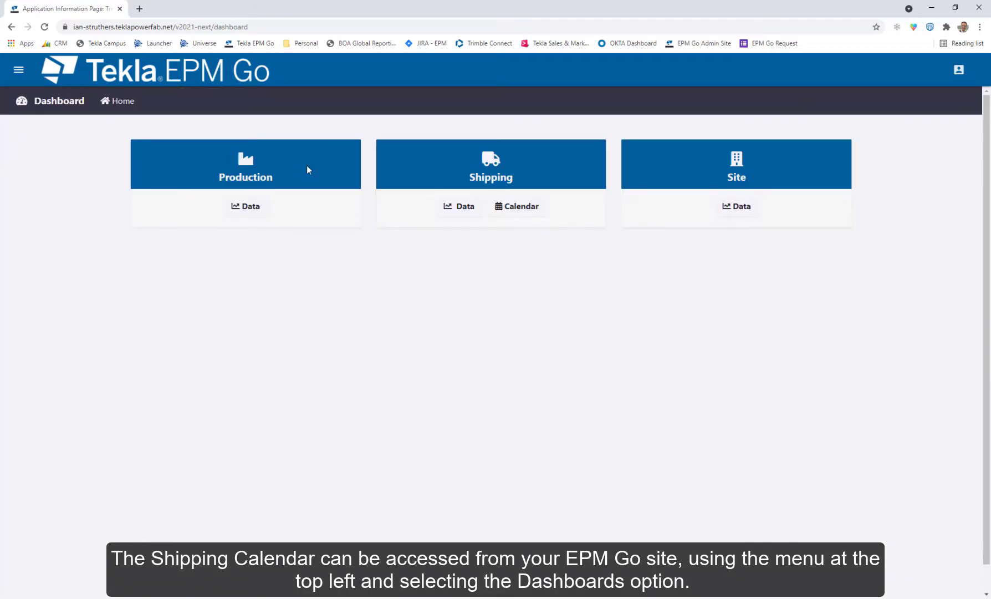
left_click(522, 206)
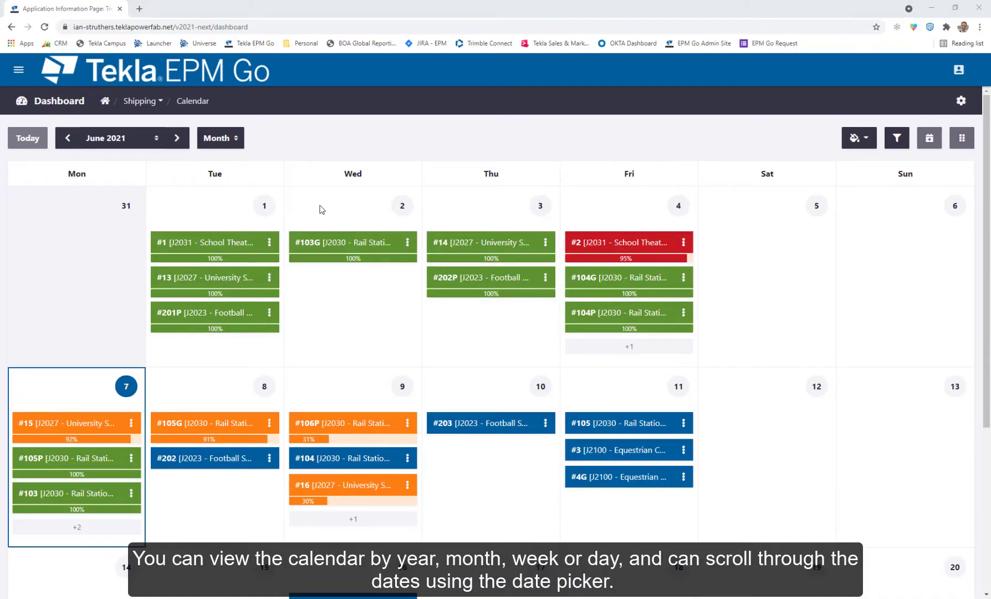
Step: Switch the calendar to week view and step back to 31 May–6 June 2021
left_click(233, 138)
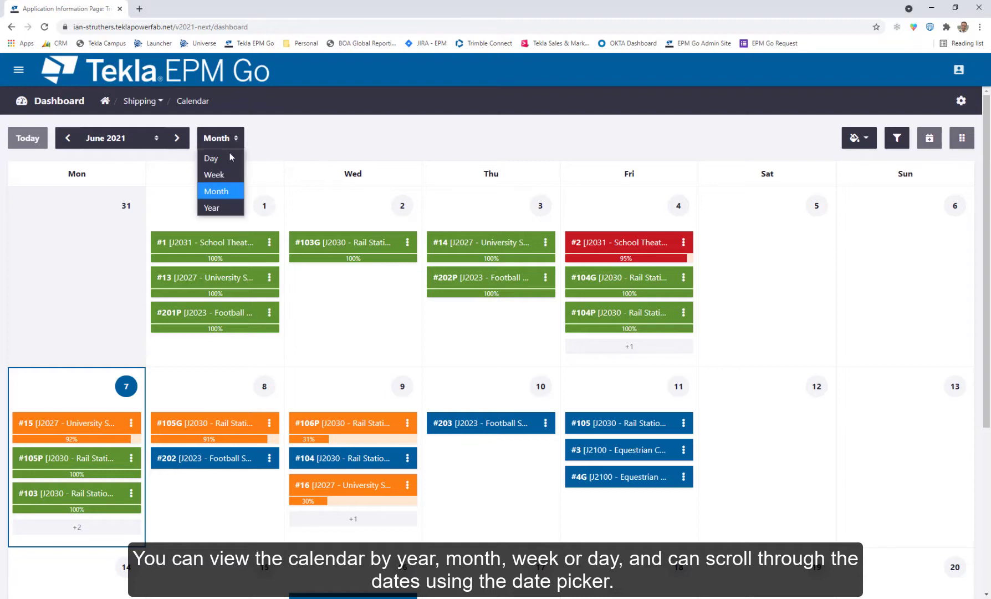
left_click(225, 175)
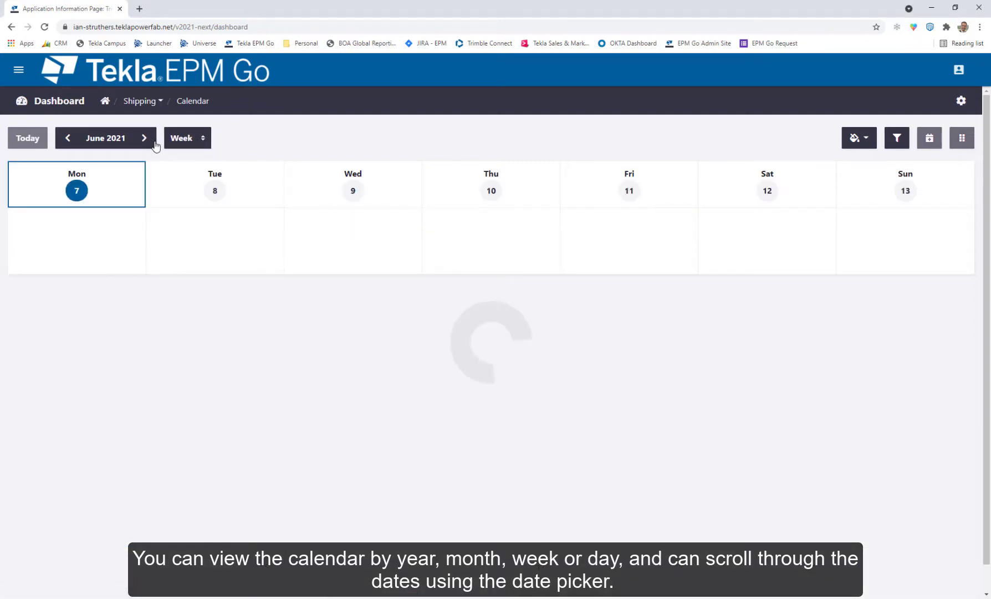
left_click(67, 139)
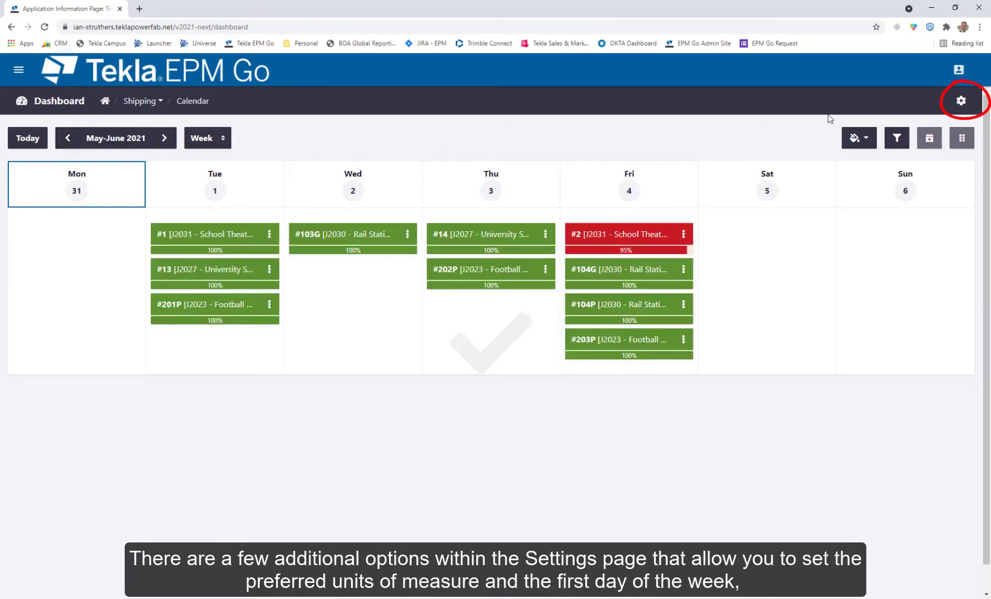
Step: Review the calendar Settings and the load Filter fields, closing both without changes
left_click(961, 101)
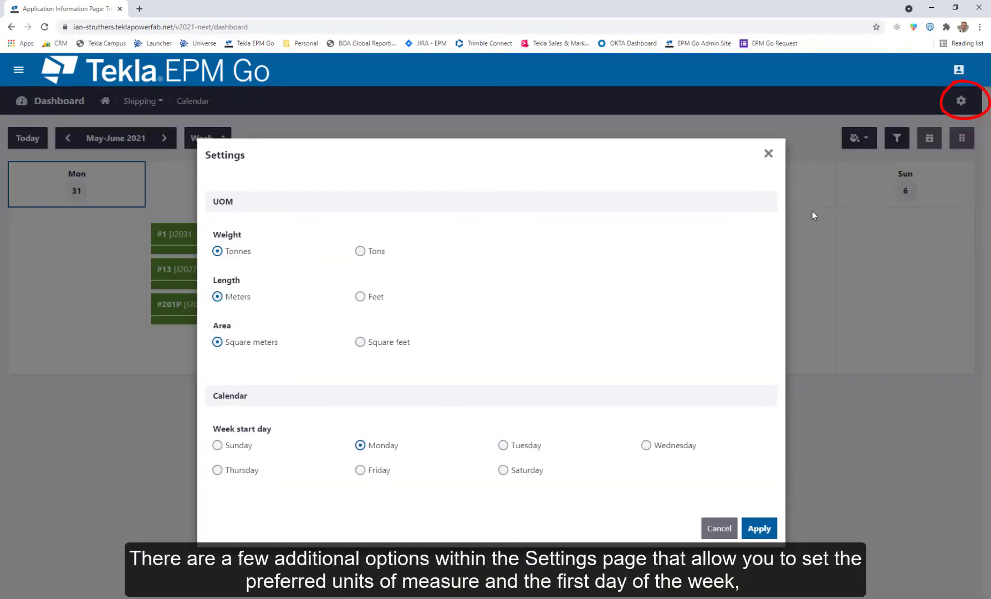
left_click(769, 154)
left_click(897, 138)
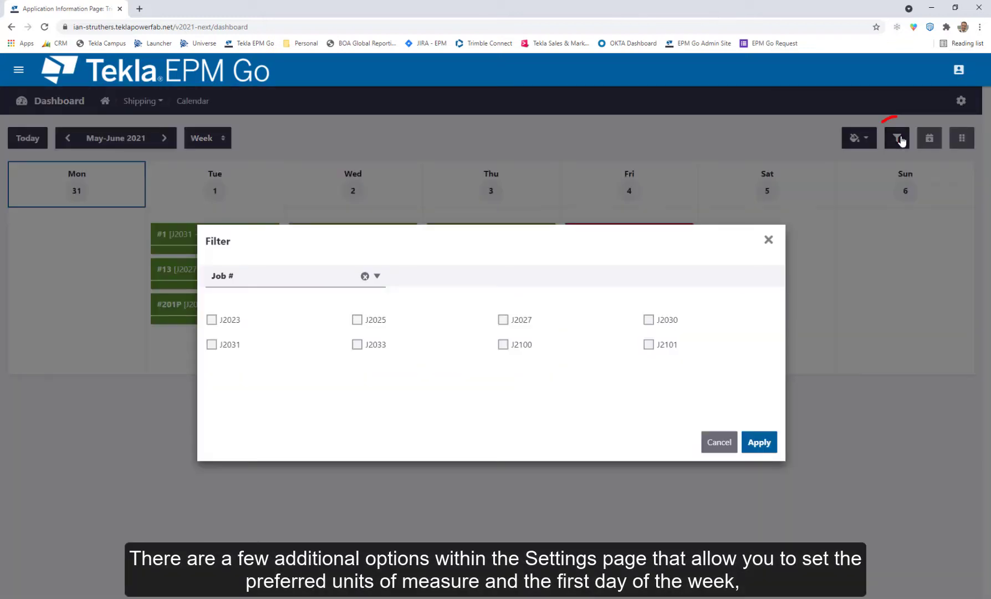
left_click(377, 276)
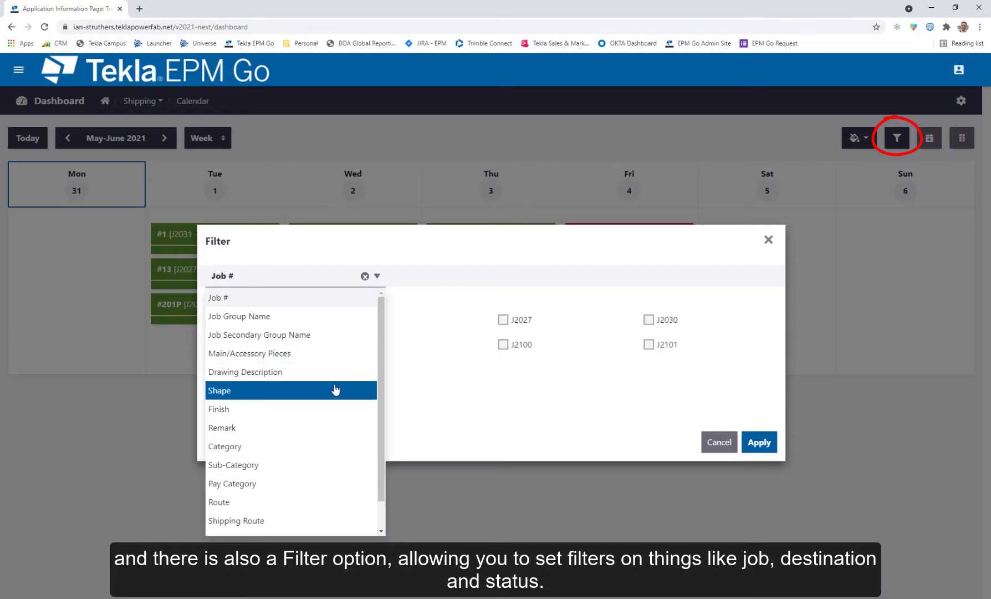
left_click(770, 241)
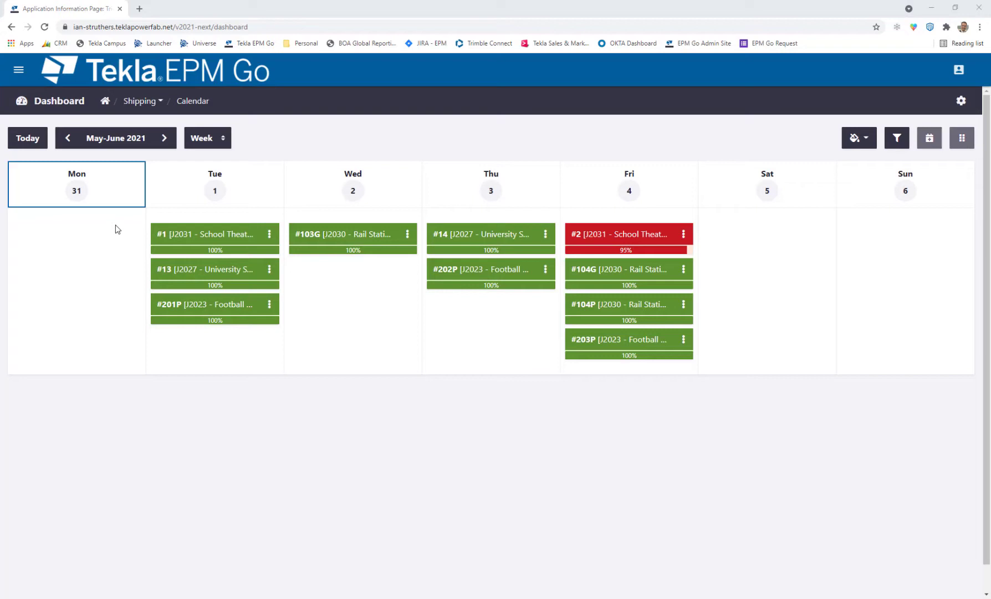
Step: Return to June month view, show the status colour legend, and expand load #2's card
left_click(223, 138)
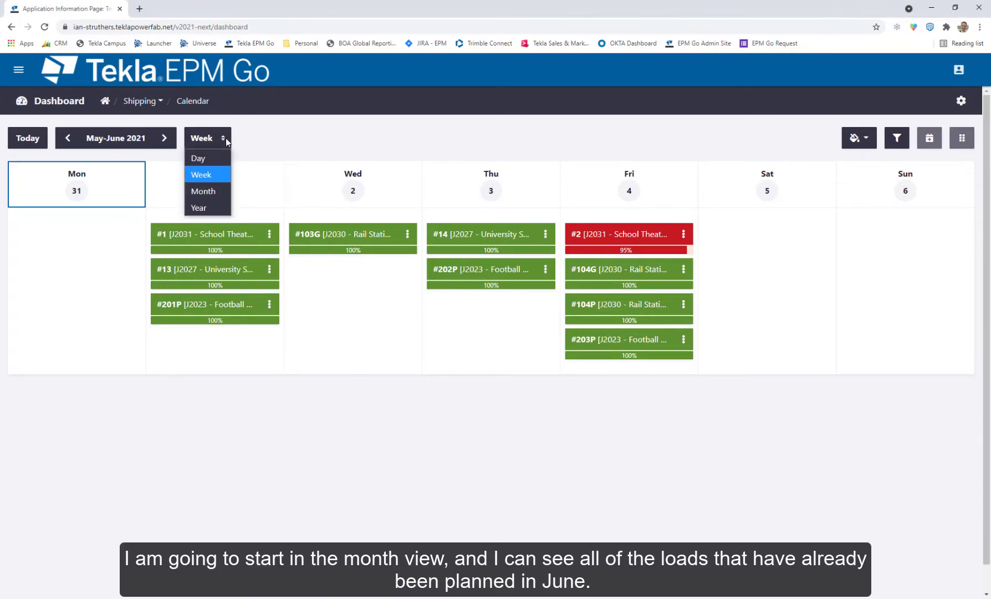
left_click(205, 192)
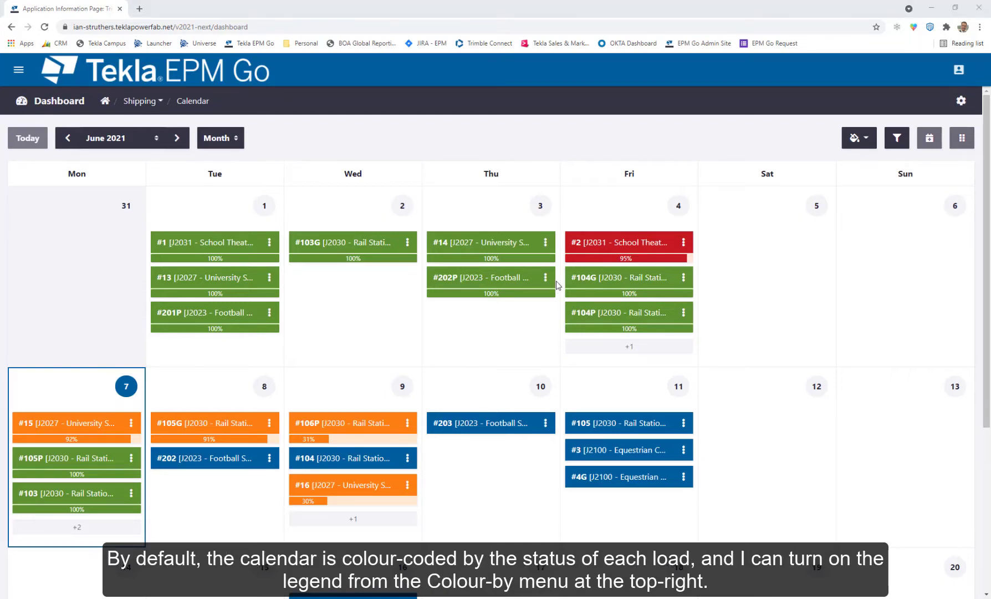
left_click(865, 139)
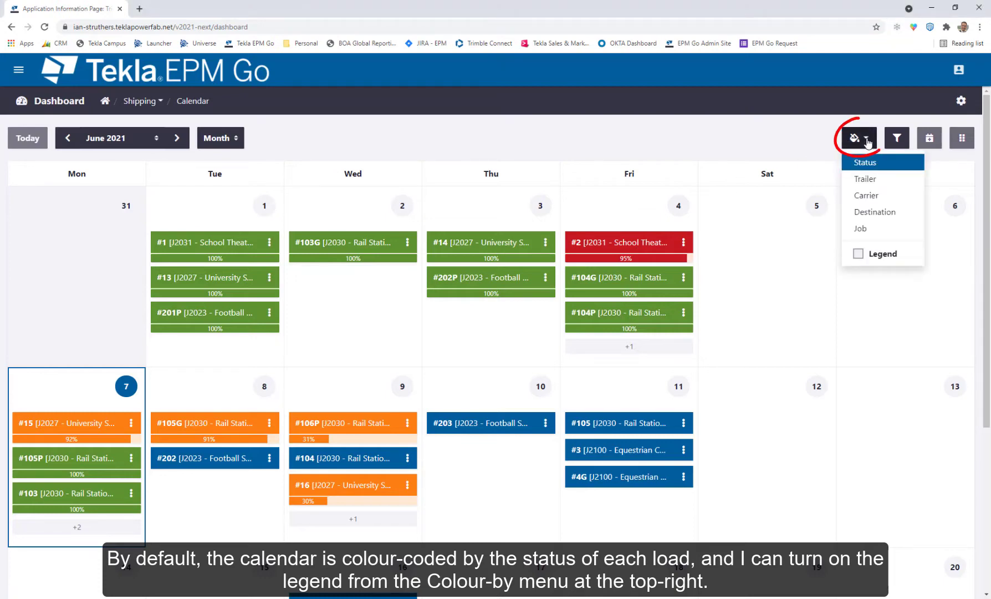
left_click(860, 253)
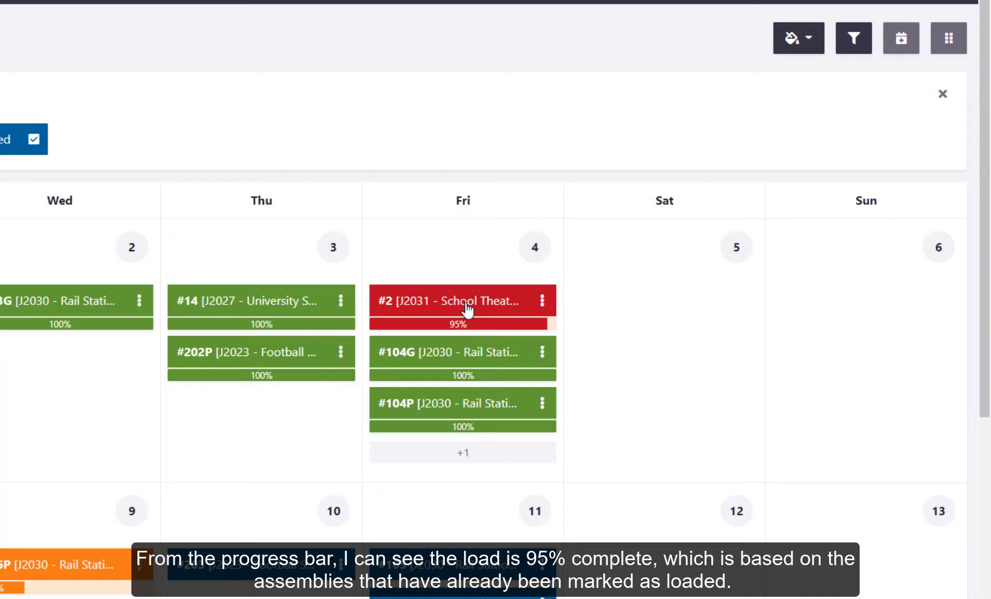
left_click(466, 307)
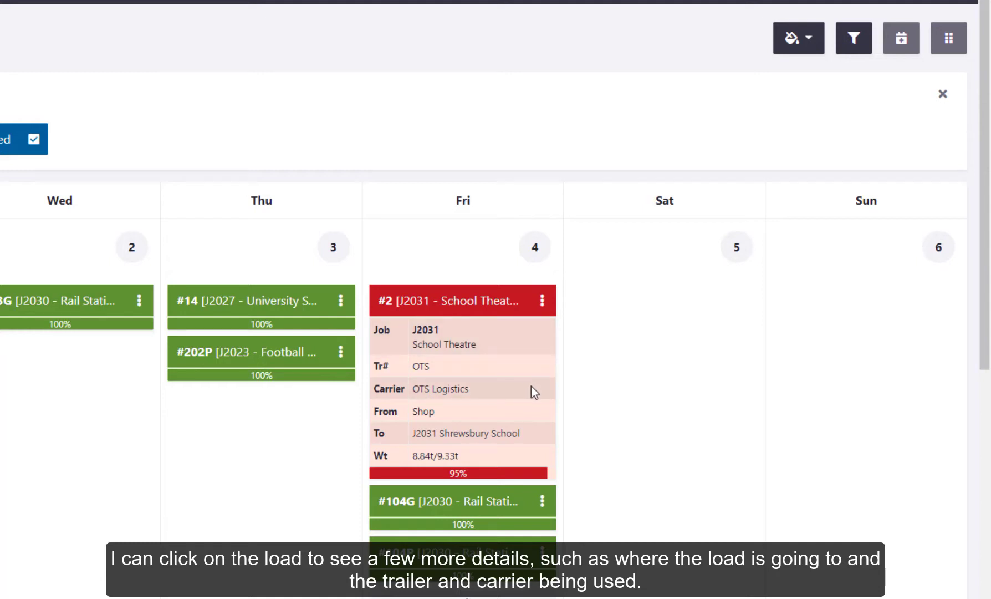
Step: Open load #2's Load details and scroll through its assemblies table
left_click(543, 304)
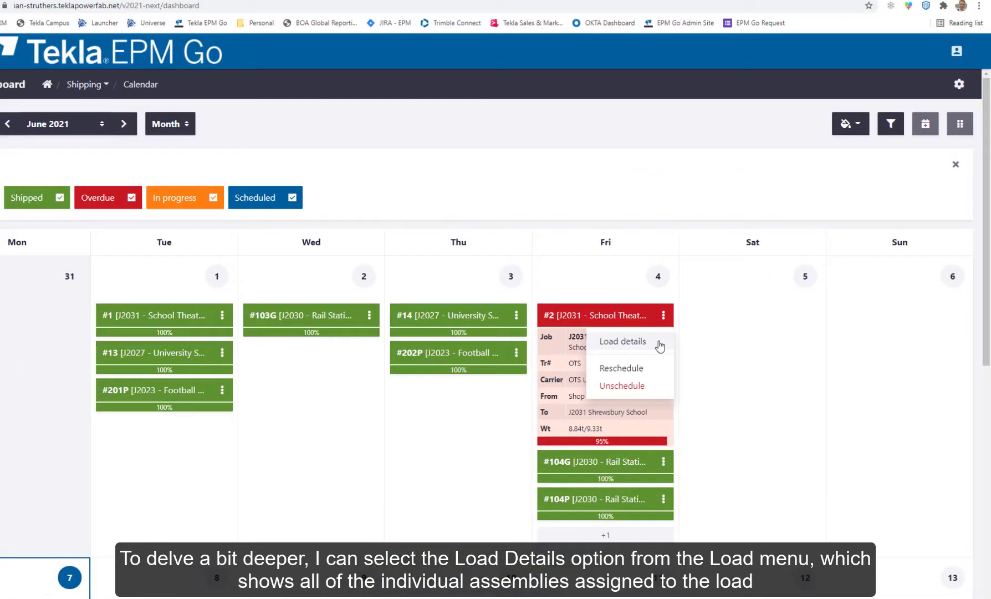
left_click(530, 337)
scroll(681, 346, "down", 5)
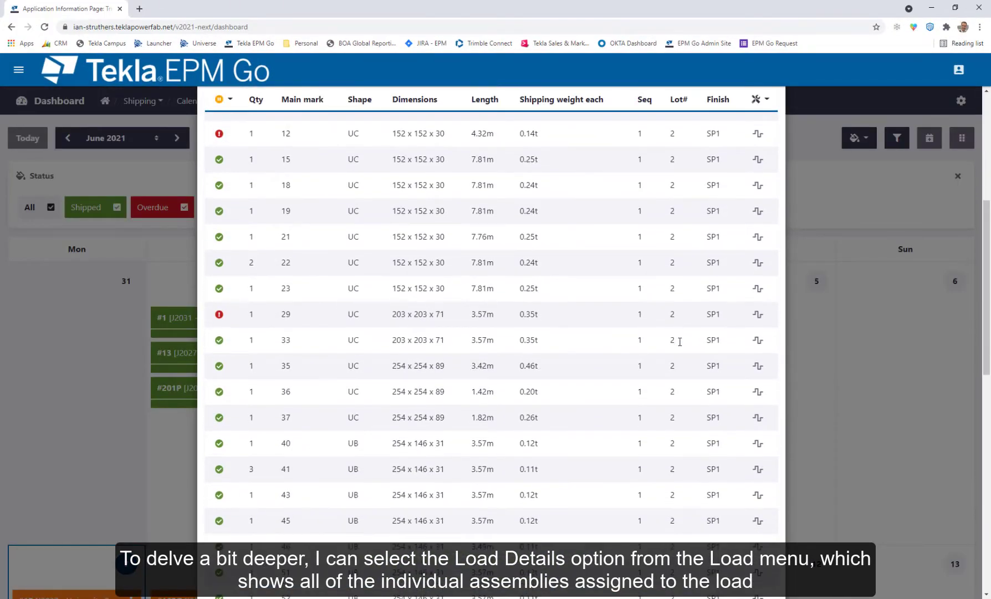
scroll(679, 345, "up", 2)
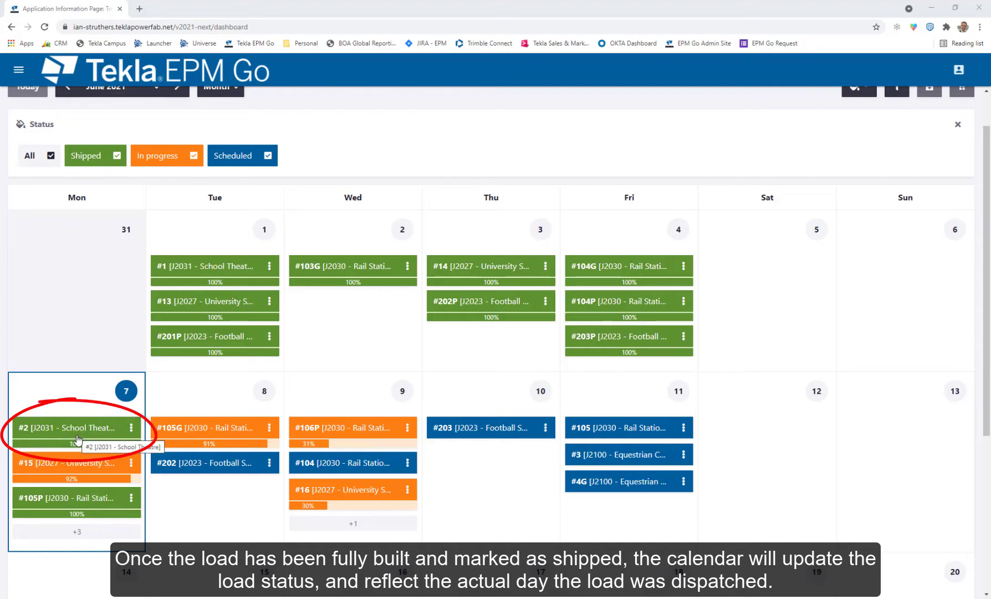
scroll(111, 369, "up", 1)
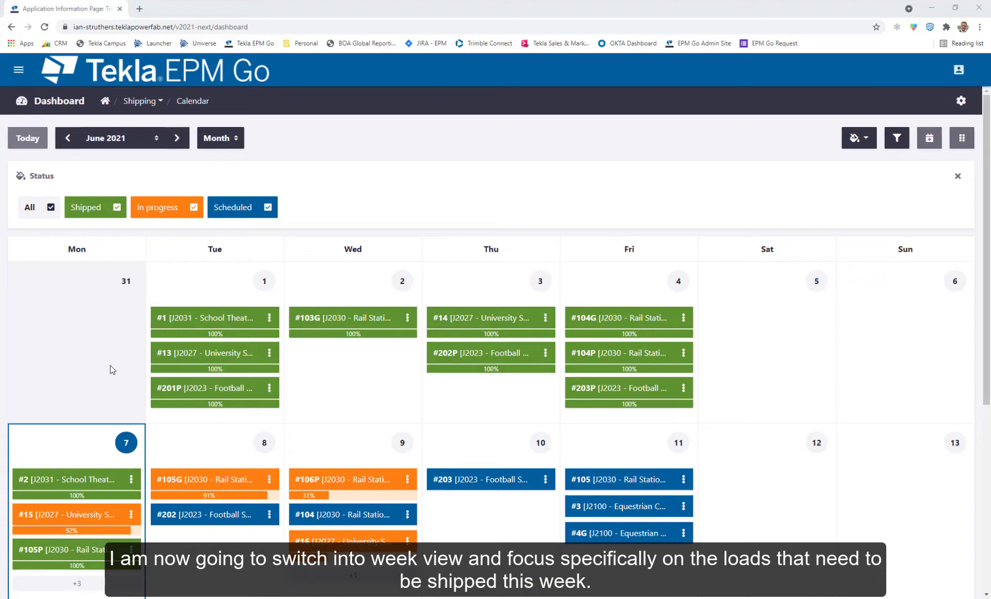
left_click(236, 139)
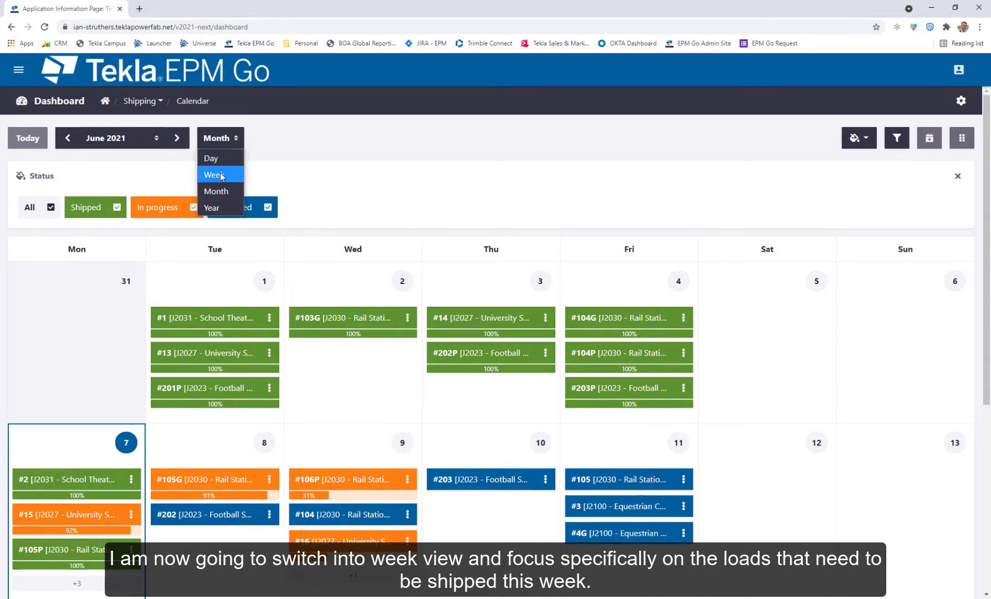
left_click(220, 173)
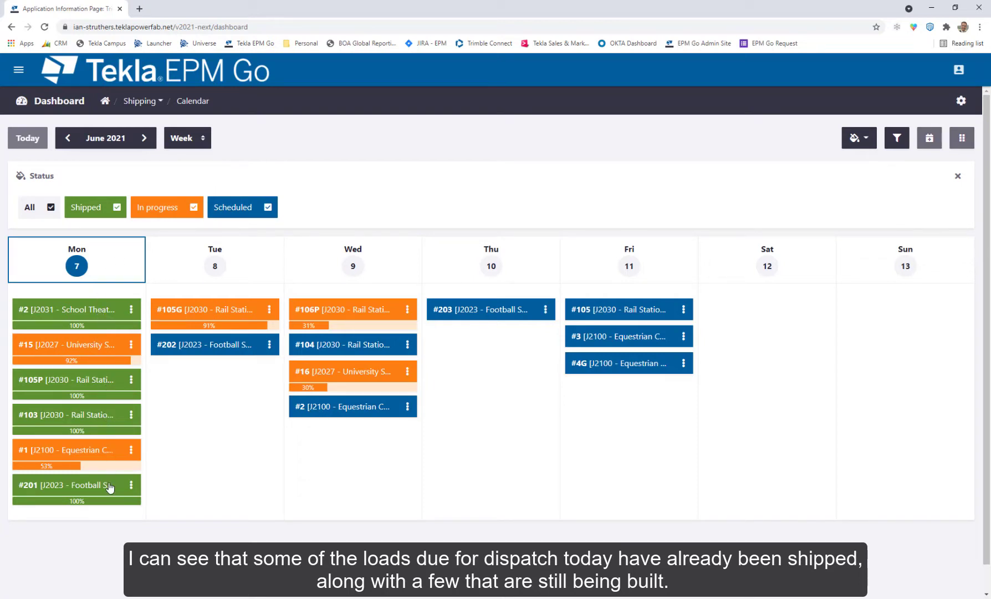
Step: Open Load #15's details and filter its assemblies to Not loaded only
left_click(132, 346)
left_click(128, 369)
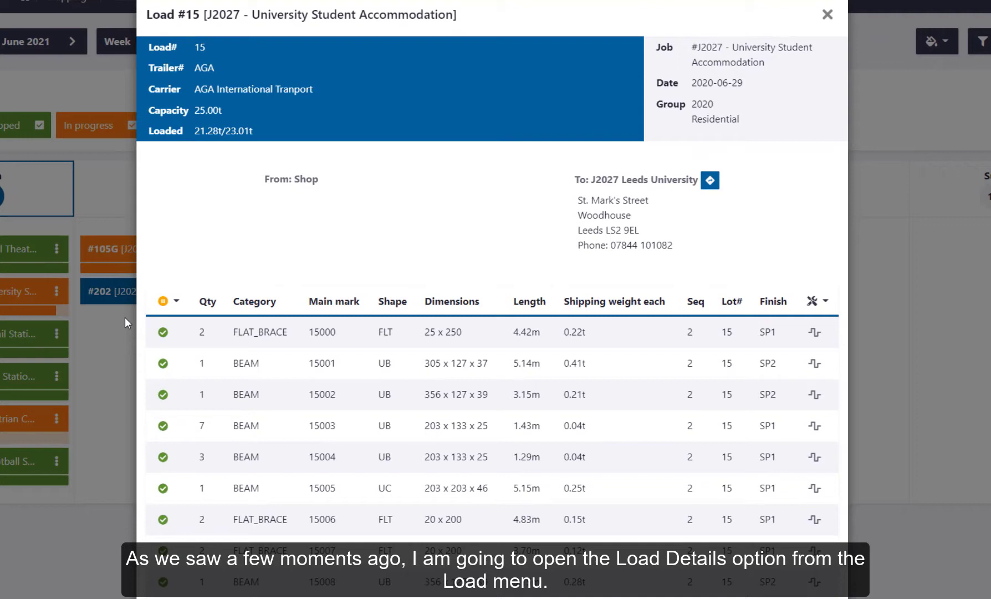
left_click(170, 311)
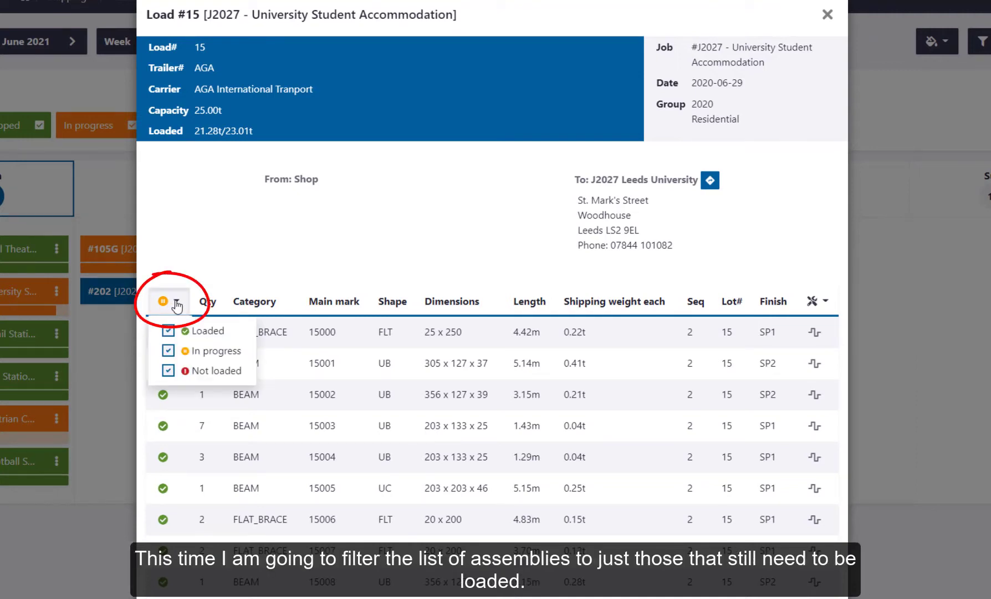
left_click(168, 331)
left_click(168, 351)
scroll(169, 333, "down", 1)
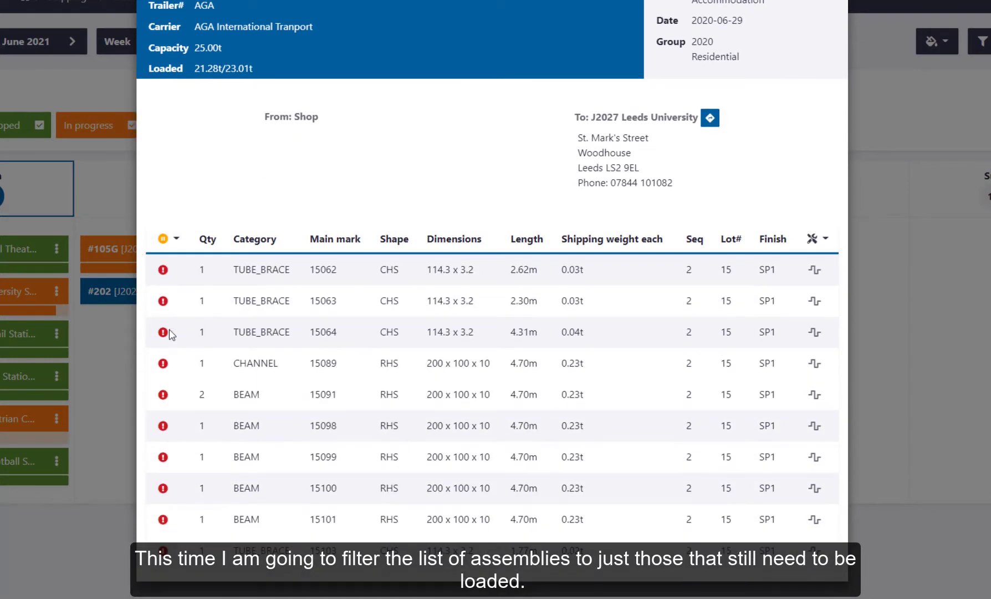
Step: Check workflow status of assemblies 15062 and 15063, then include Loaded assemblies again
left_click(819, 269)
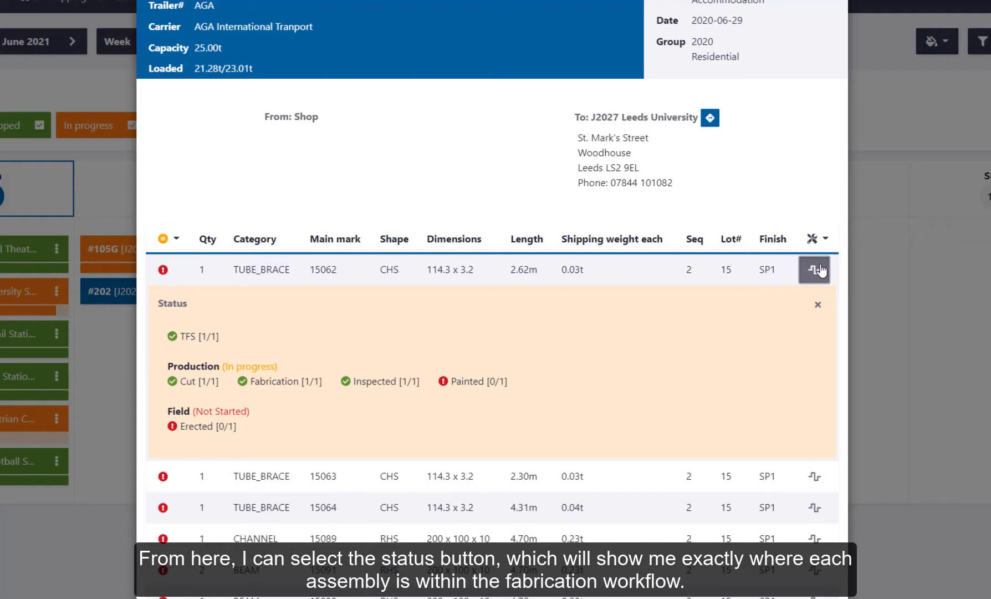
scroll(821, 270, "down", 1)
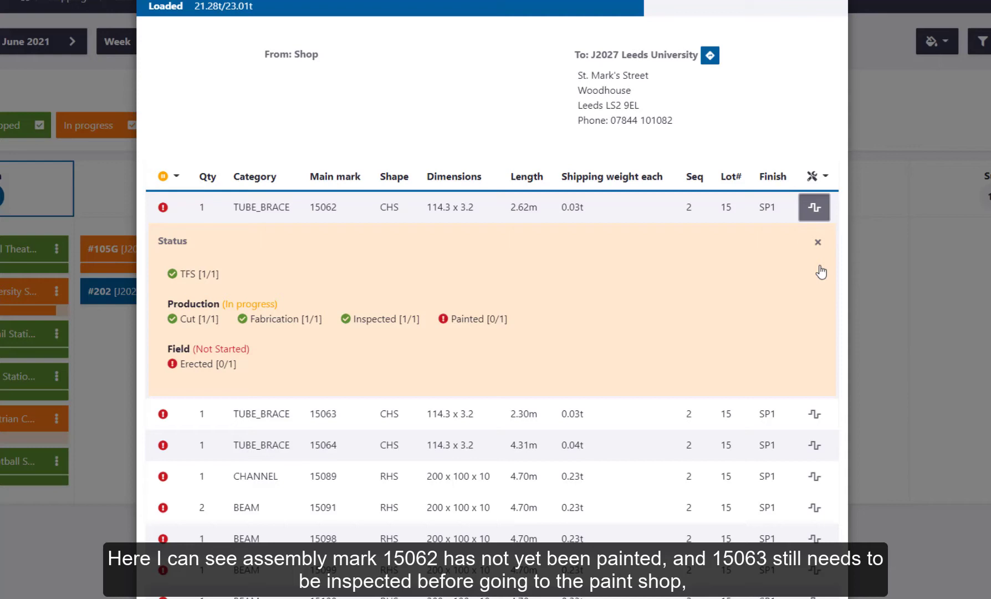
scroll(821, 272, "down", 1)
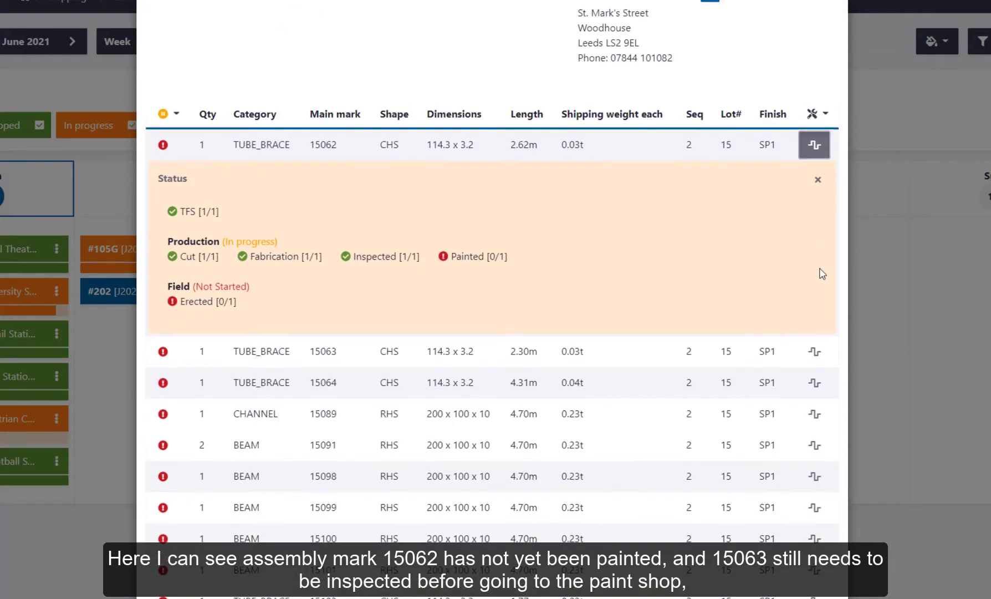
left_click(816, 353)
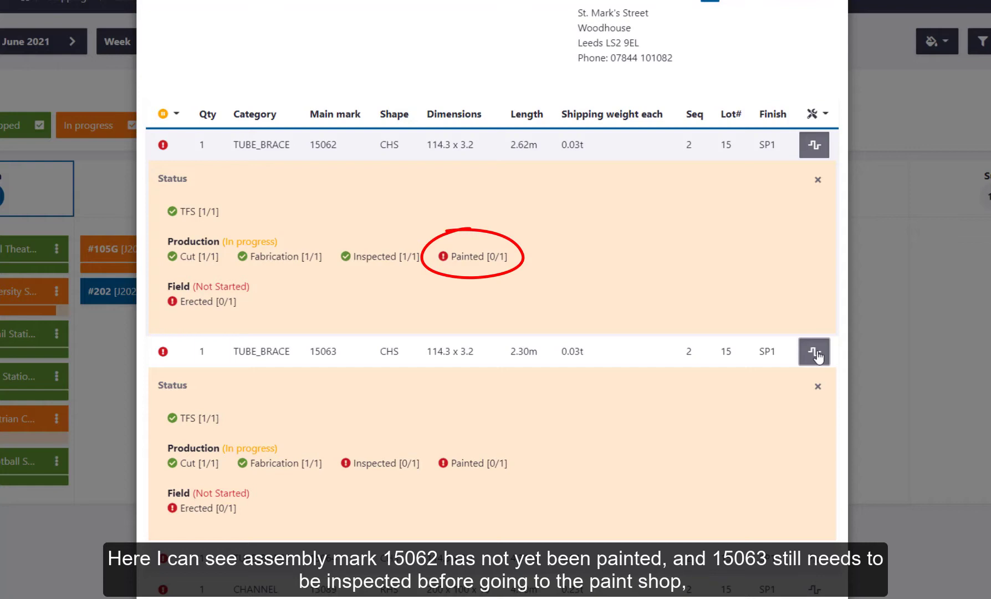
scroll(819, 357, "down", 2)
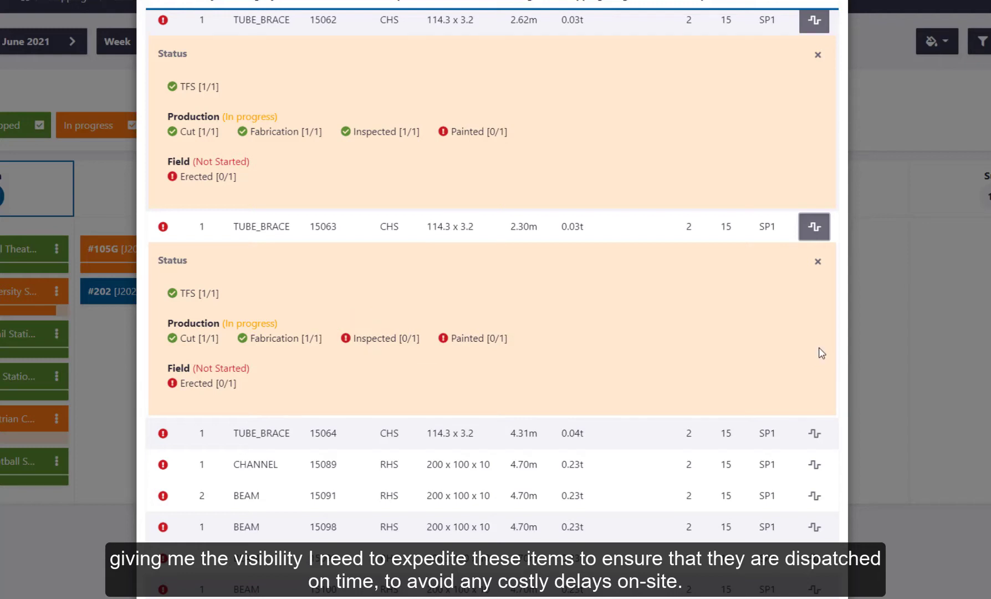
scroll(818, 355, "up", 4)
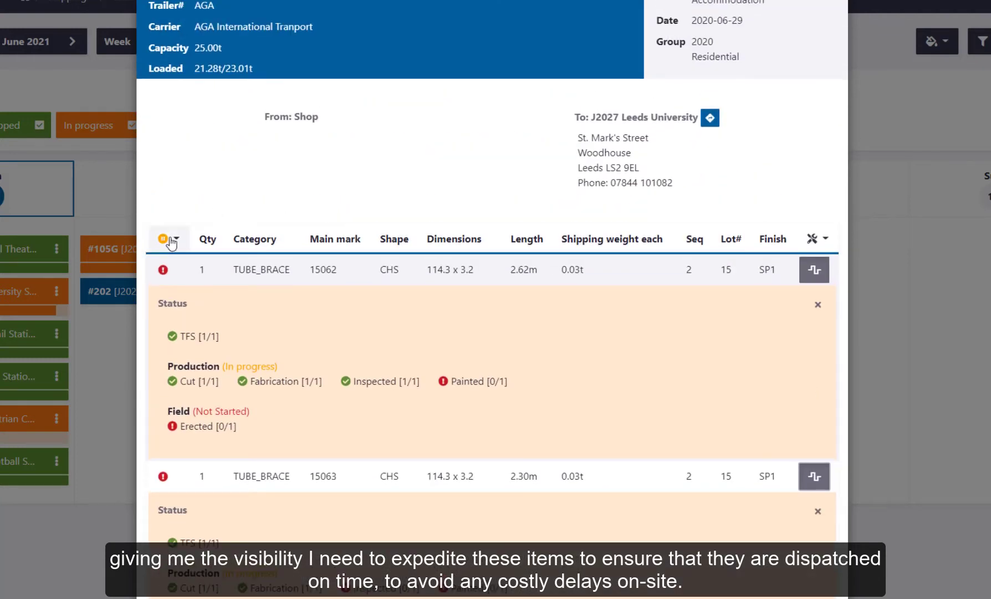
left_click(172, 242)
left_click(170, 270)
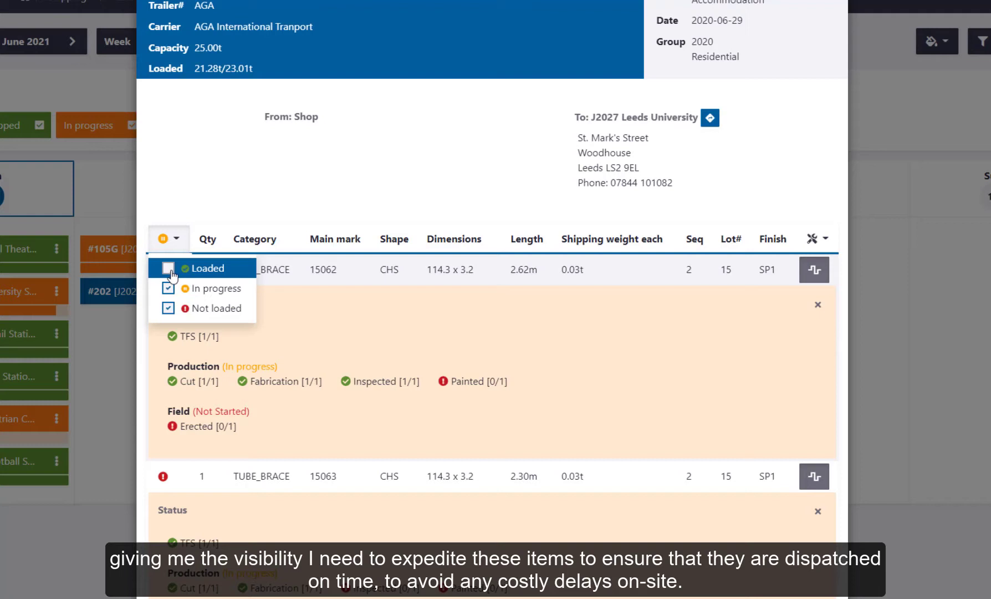
Step: Replace the Category column with Quantity loaded in Load #15's list and export it as CSV
left_click(817, 301)
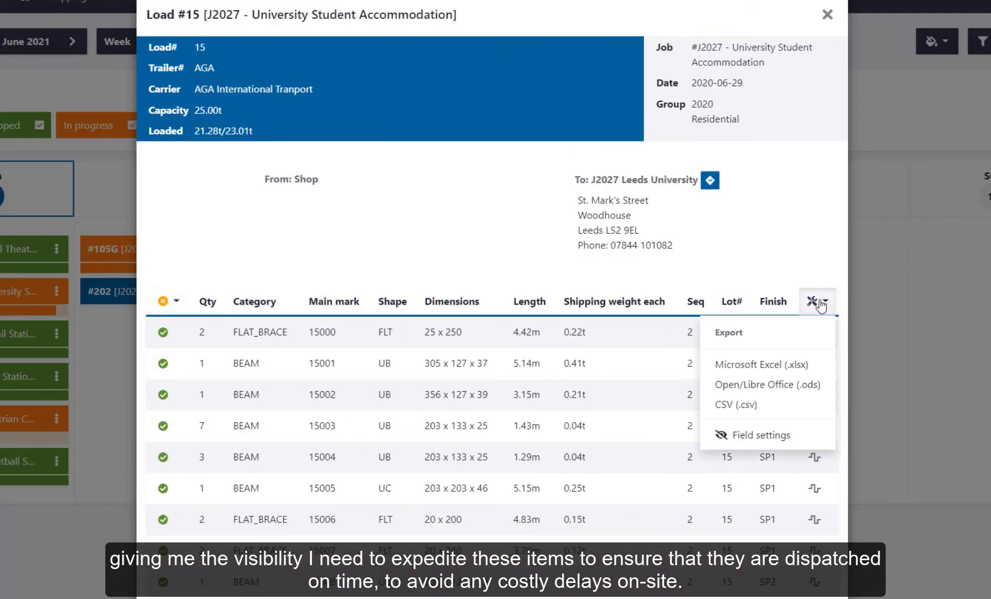
left_click(787, 436)
scroll(460, 464, "down", 2)
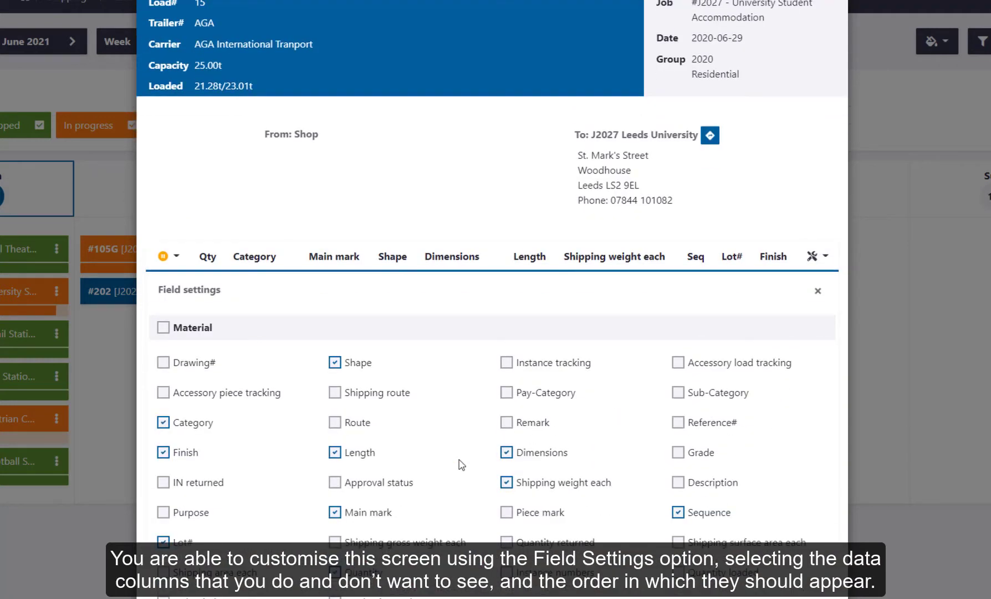
left_click(163, 406)
scroll(166, 410, "down", 3)
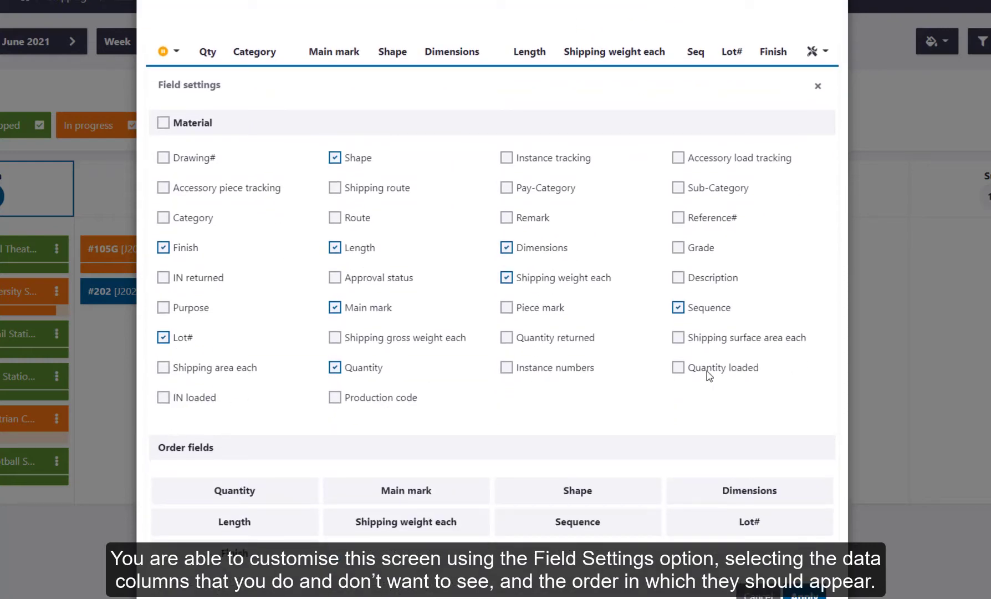
left_click(681, 370)
scroll(802, 519, "down", 2)
left_click(804, 532)
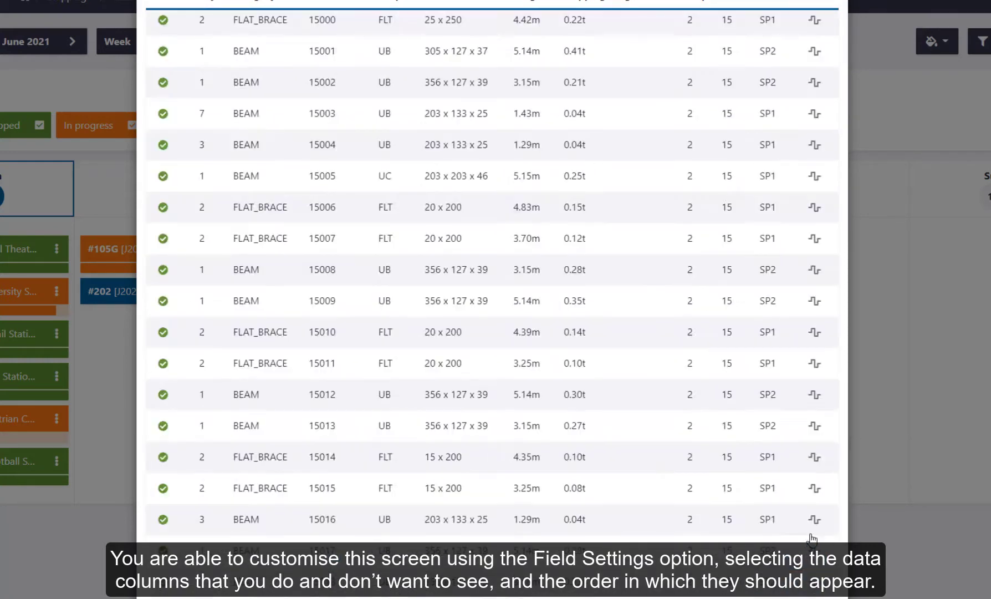
scroll(786, 443, "up", 2)
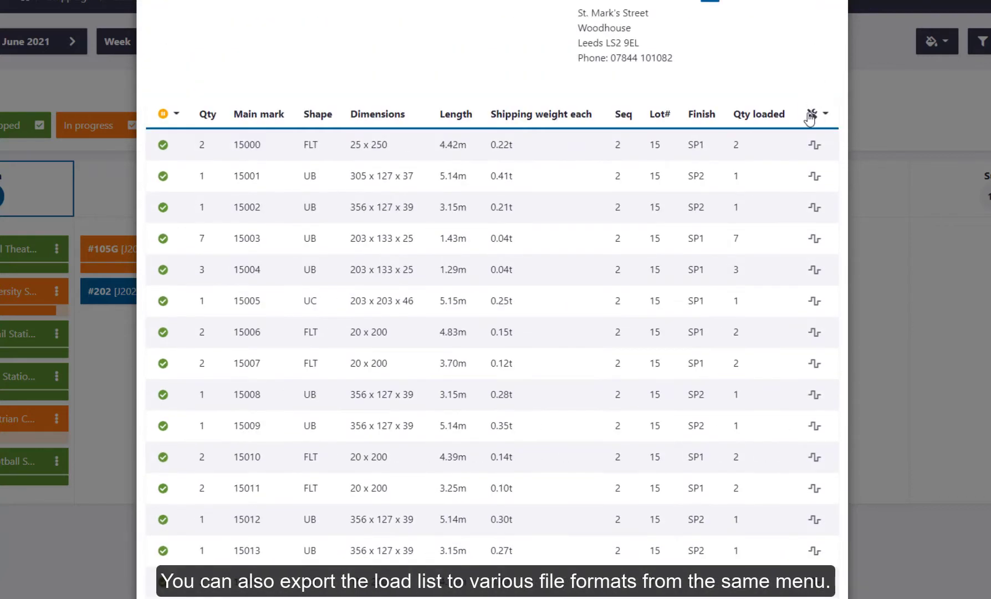
left_click(813, 116)
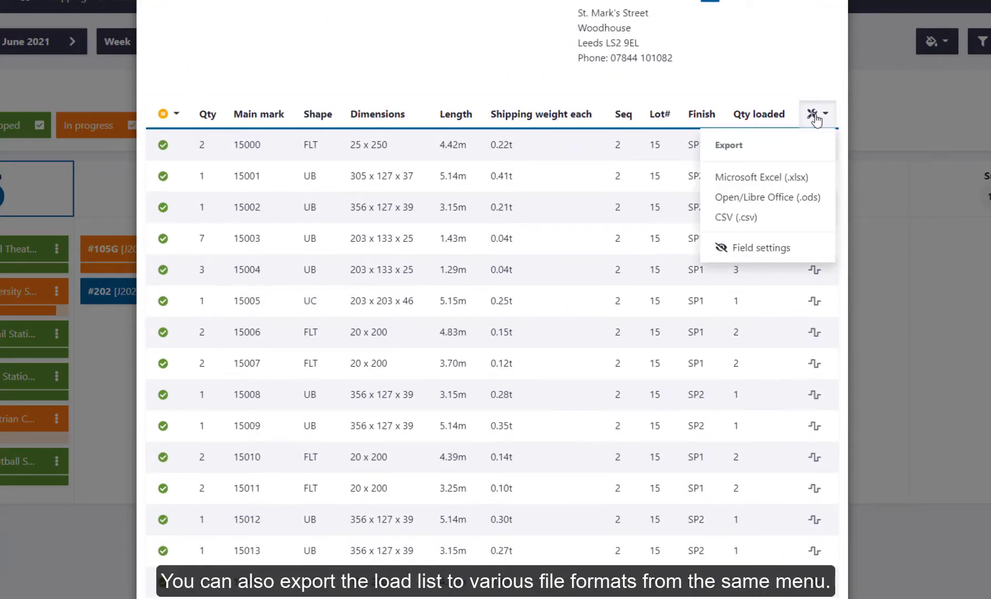
left_click(783, 216)
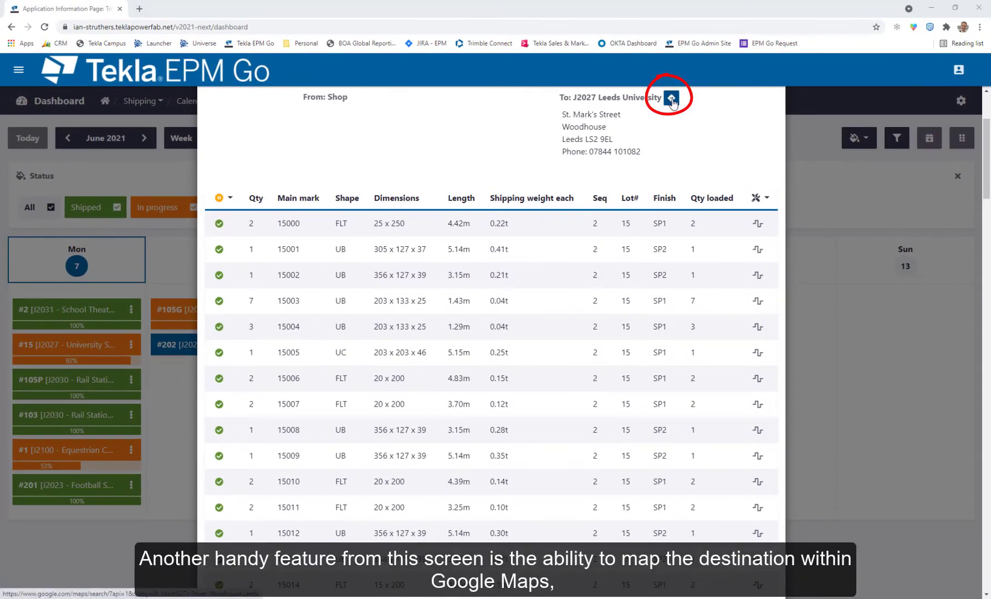
Step: Show Load #15's Leeds destination address in Google Maps and zoom out to the surrounding area
left_click(670, 99)
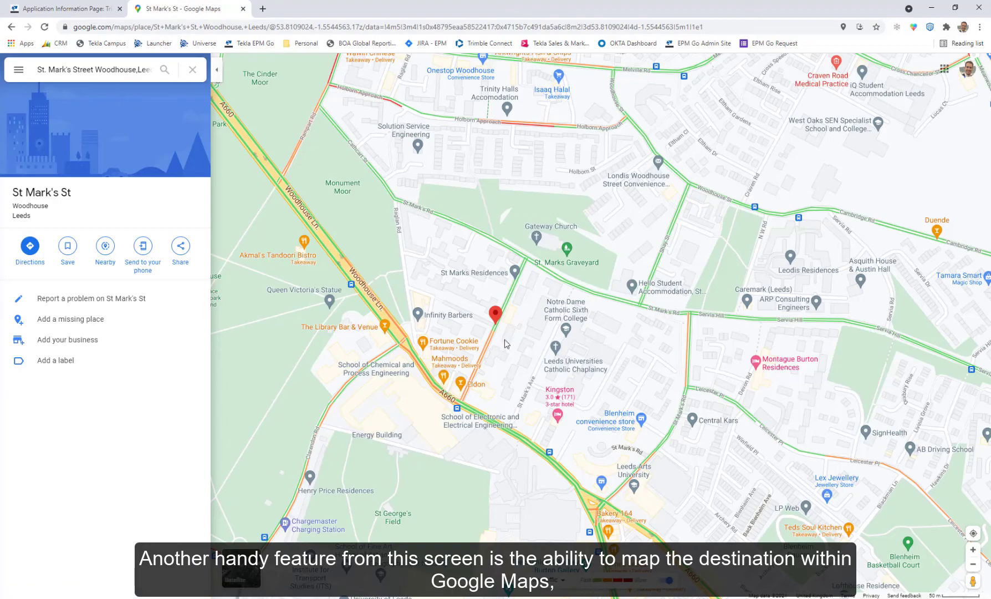
scroll(492, 330, "down", 5)
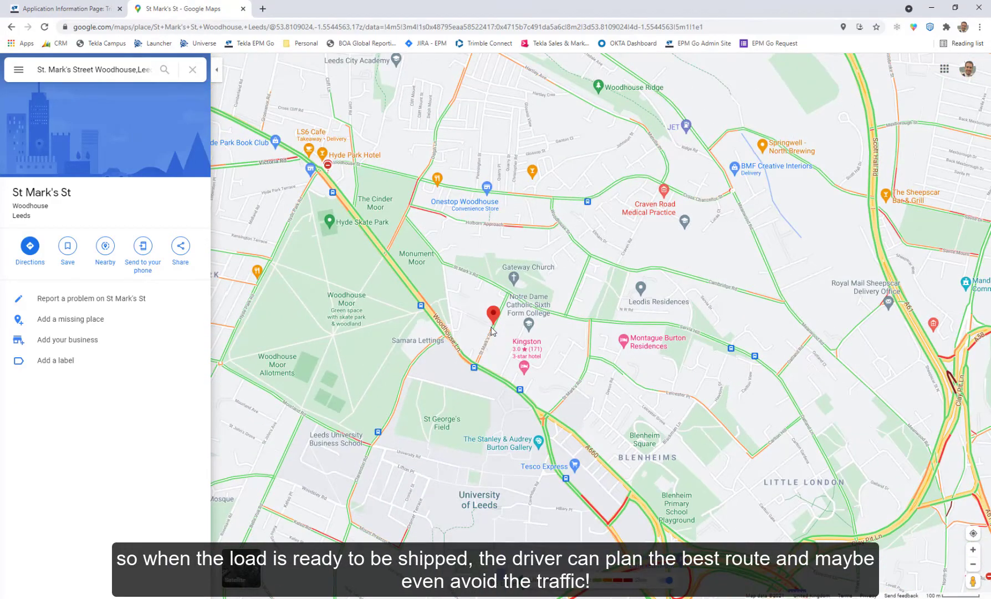
scroll(492, 330, "down", 4)
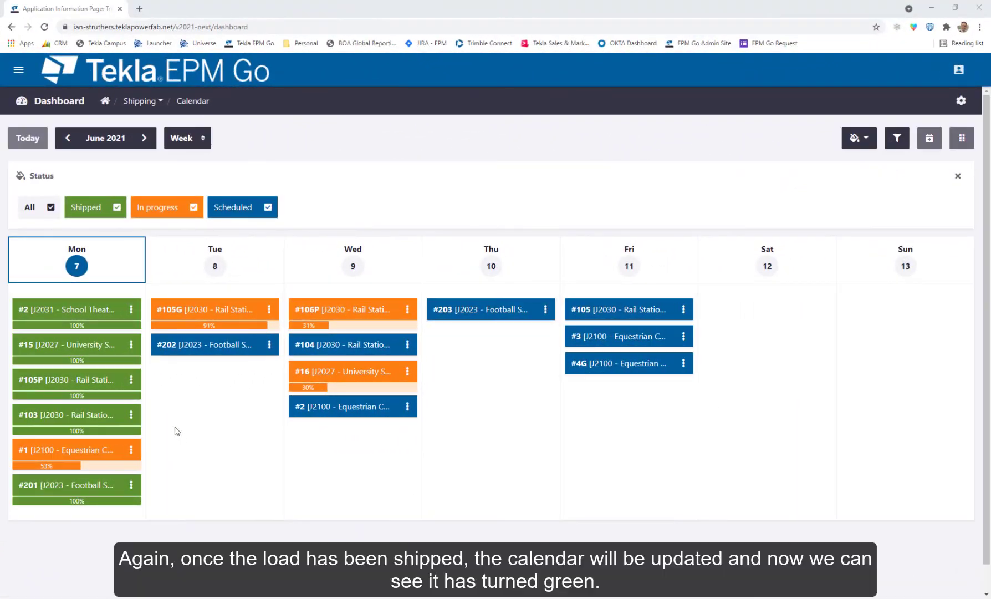
Step: Expand and collapse load #15's card, then open the calendar's Colour-by choices
left_click(93, 345)
left_click(93, 346)
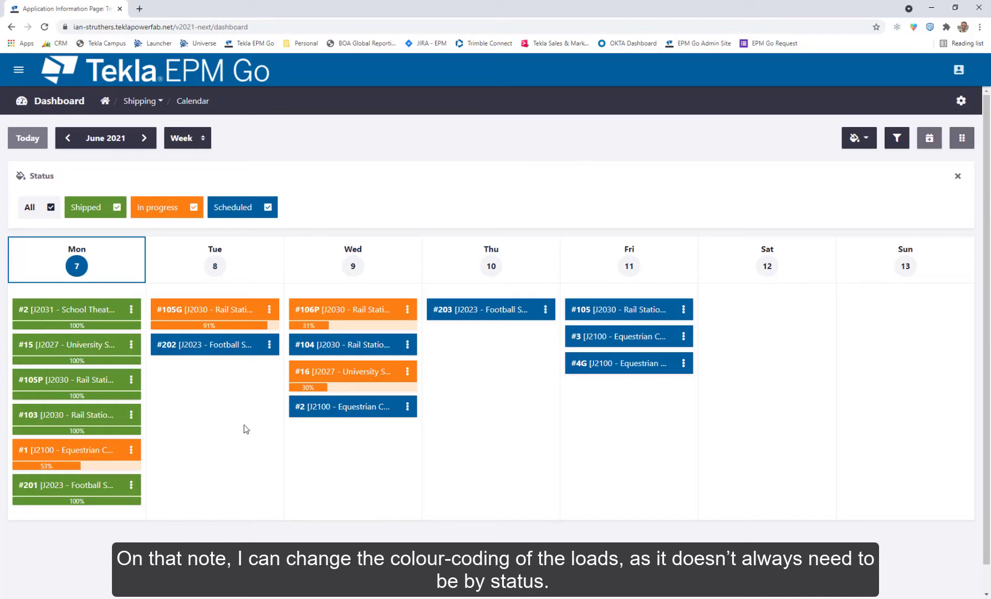
left_click(864, 140)
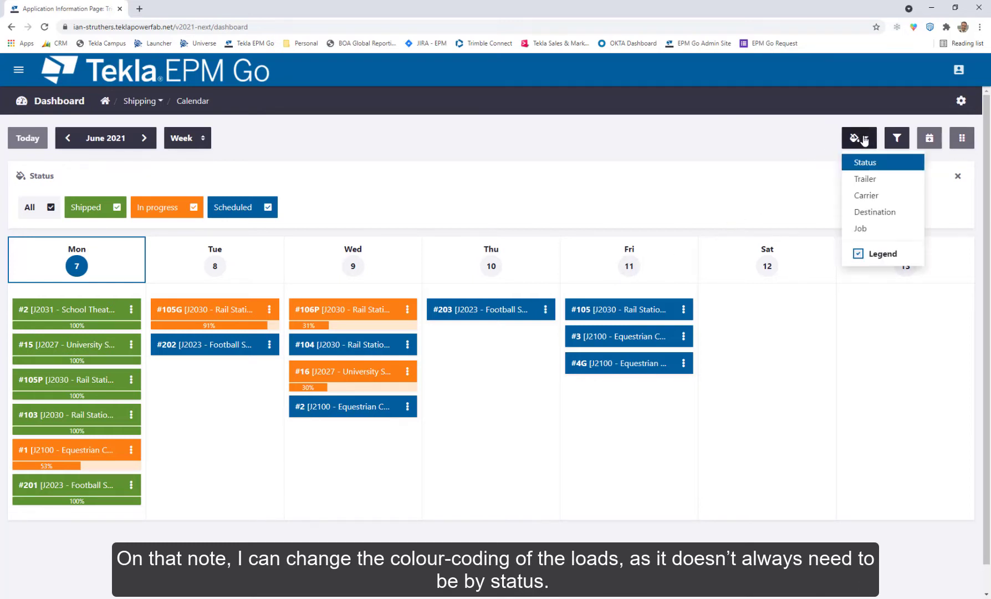
Step: Colour the loads by trailer and confirm Friday's loads #105 and #3 share trailer P0WR FB1
left_click(908, 182)
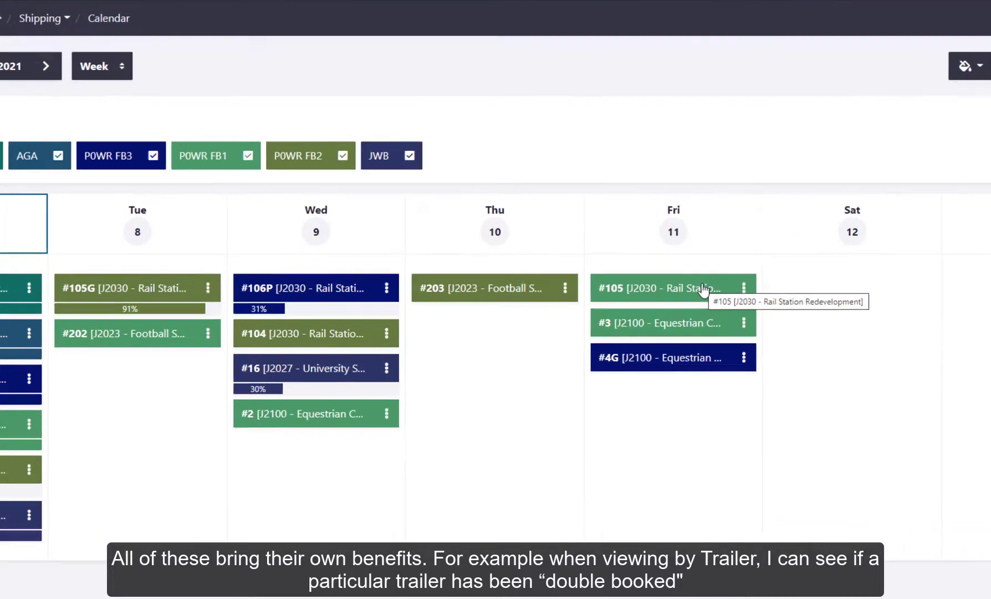
left_click(653, 311)
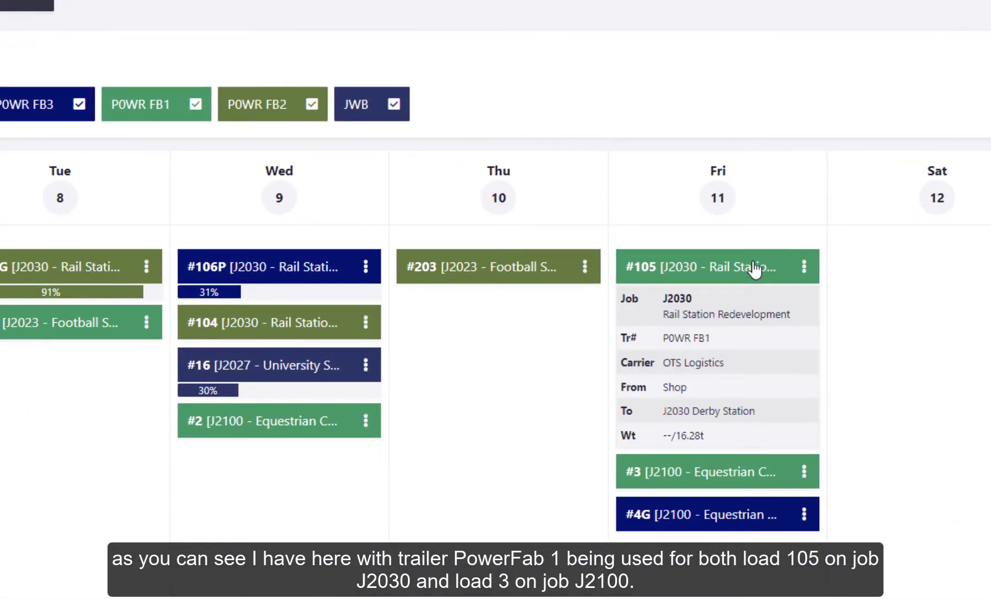
left_click(747, 475)
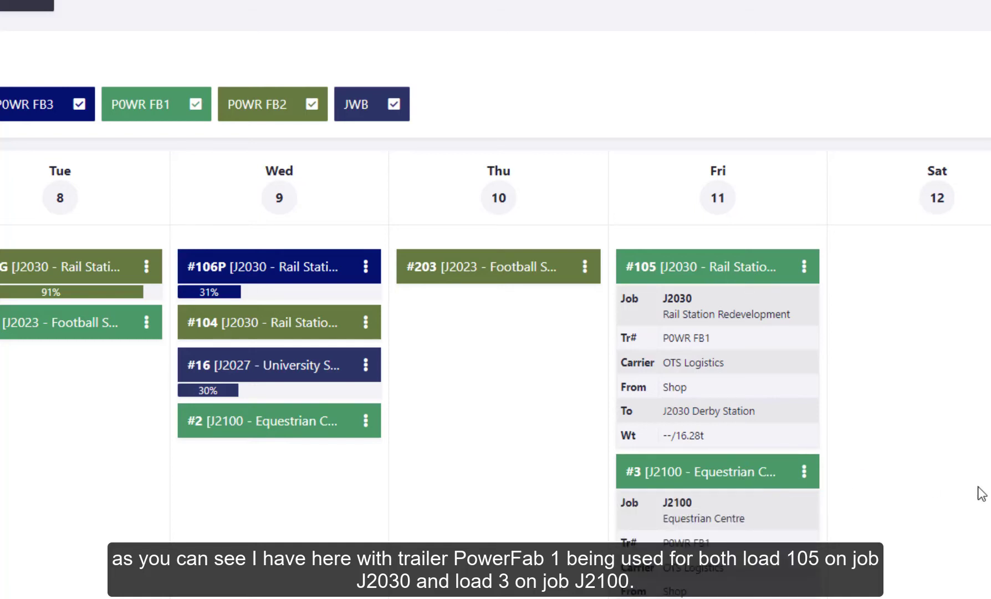
left_click(761, 476)
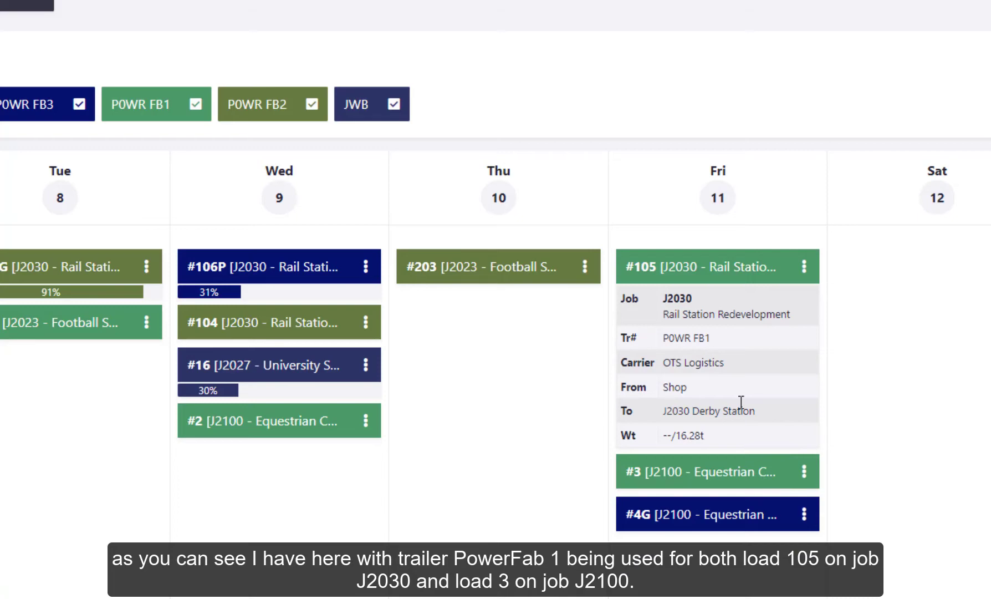
left_click(718, 279)
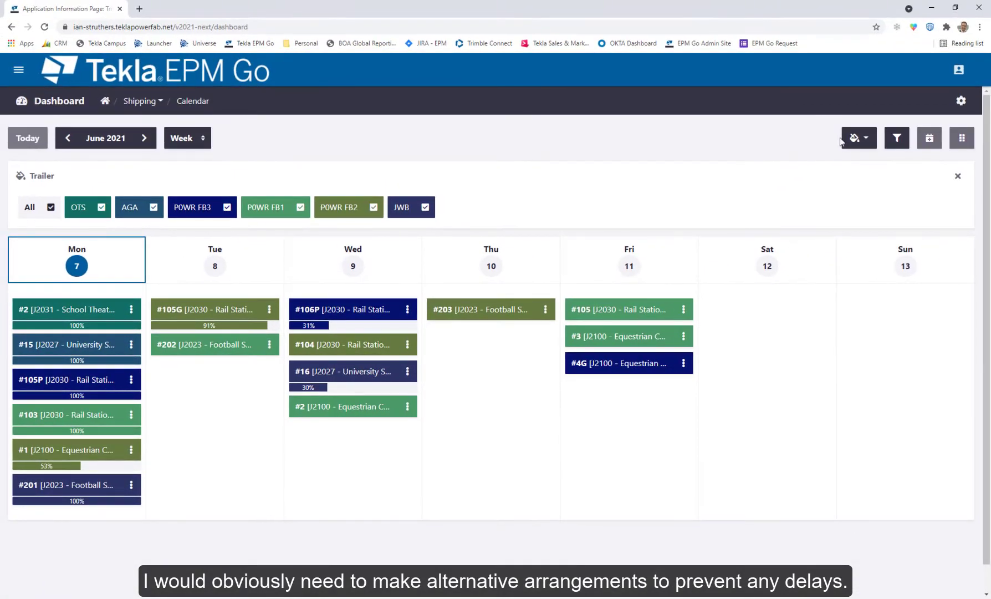
Step: Colour the loads by destination, then by job, and hide every job's loads in the legend
left_click(854, 138)
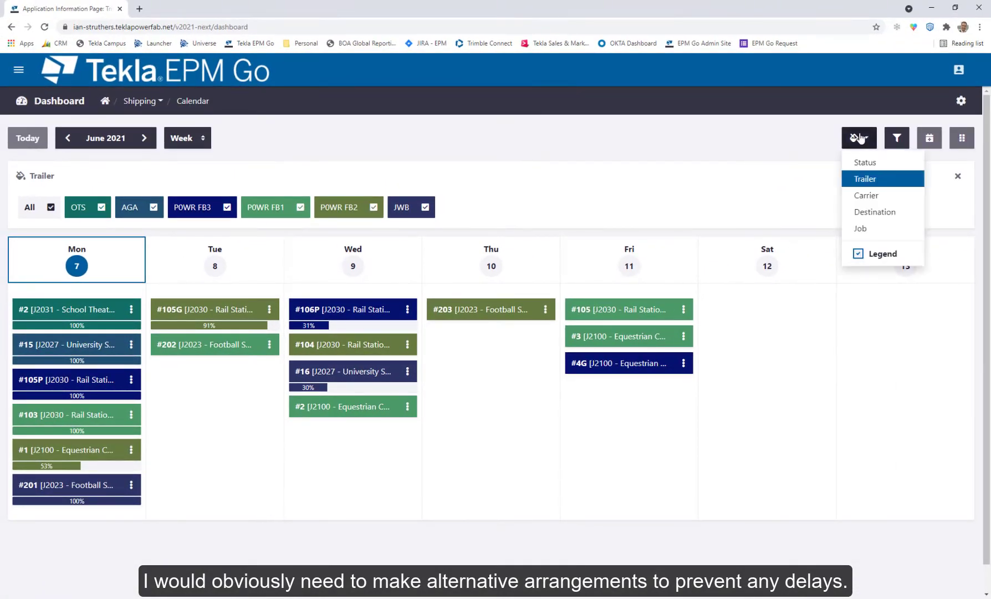
left_click(886, 213)
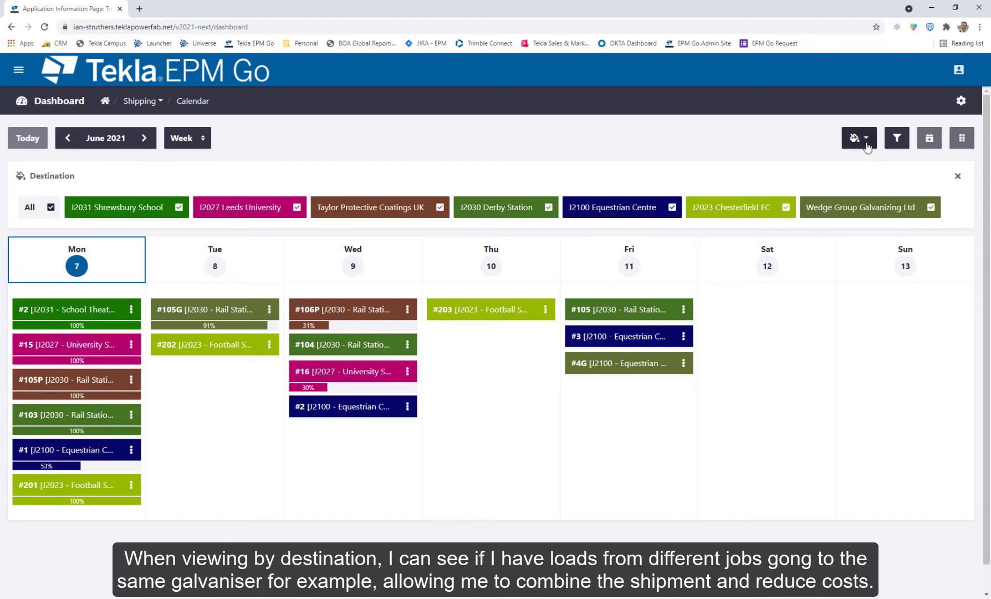
left_click(859, 140)
left_click(876, 229)
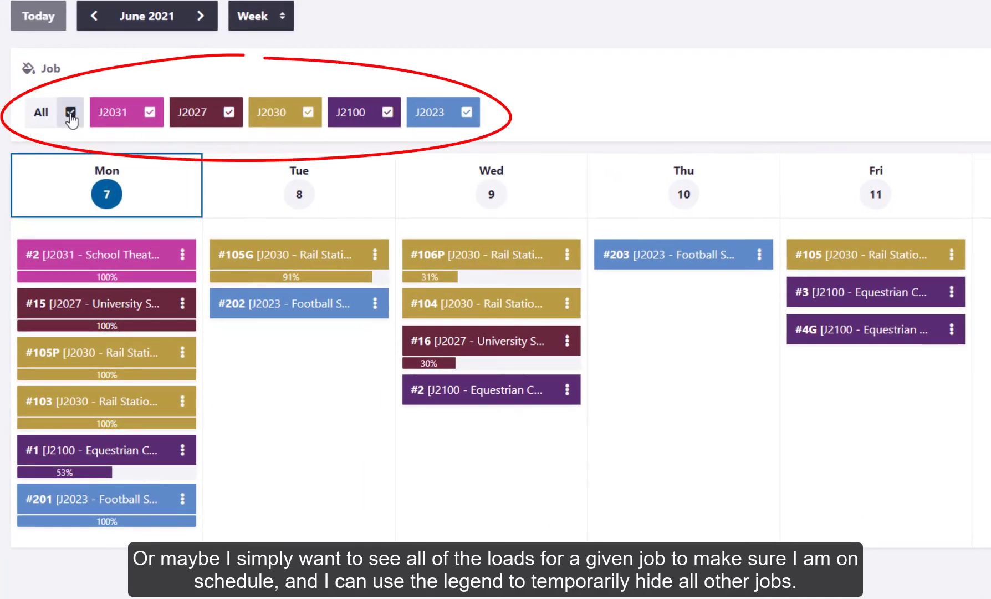
left_click(70, 113)
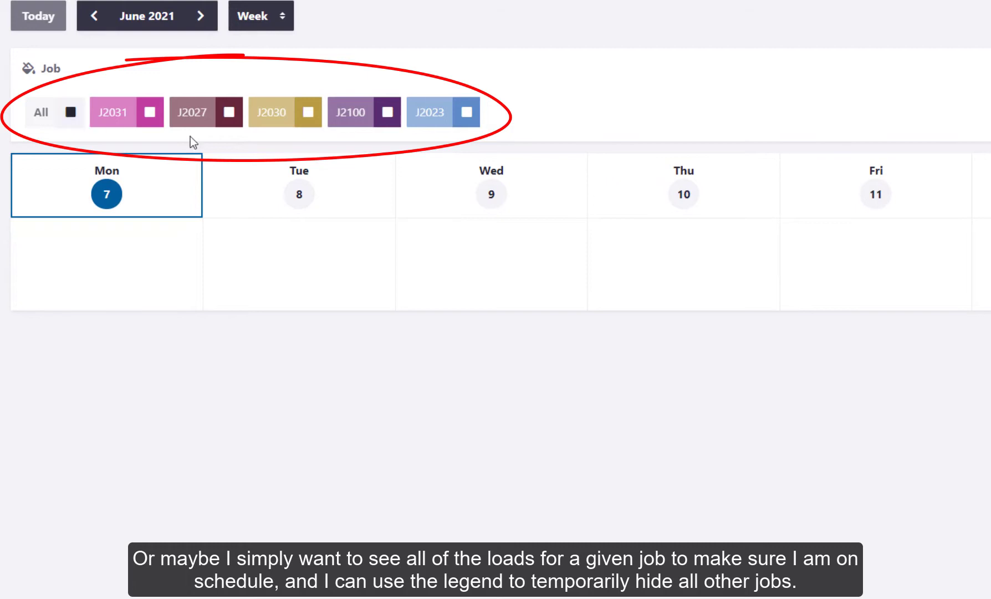
Step: Show only the J2023 loads #201, #202 and #203 on the calendar
left_click(467, 113)
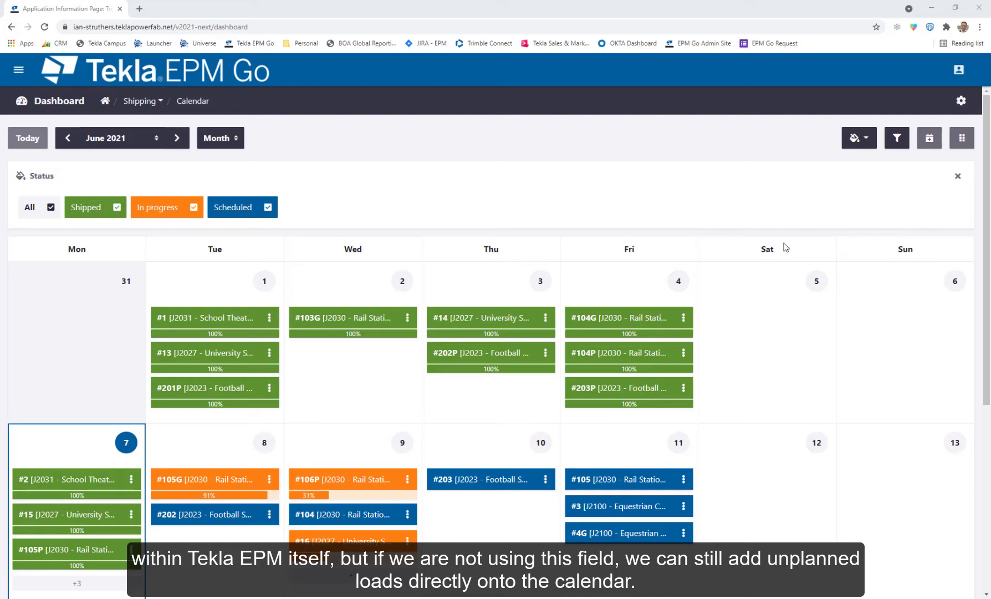
Step: Open the Not planned panel and inspect load #106's details and actions menu
left_click(933, 142)
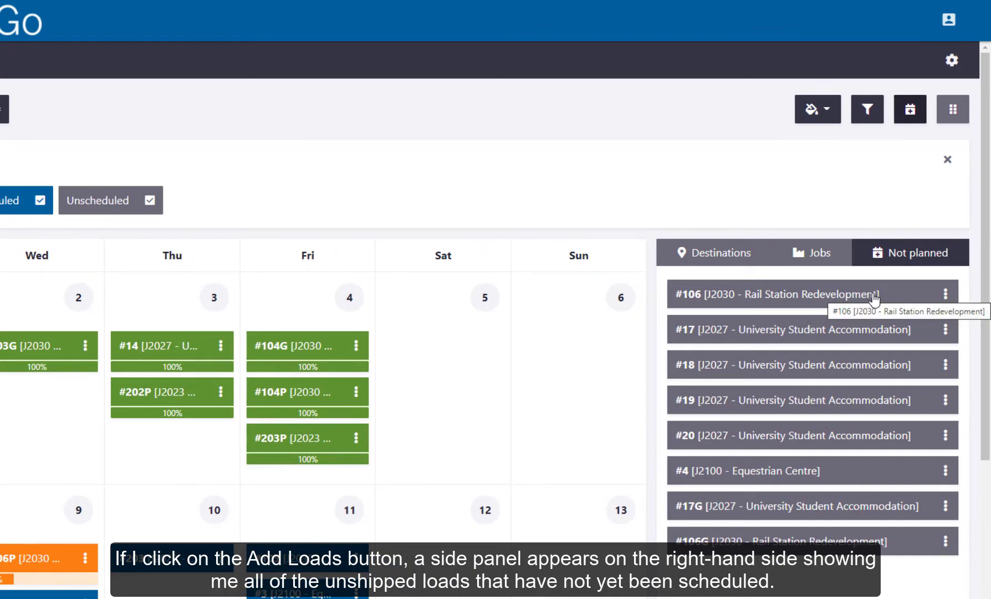
left_click(874, 300)
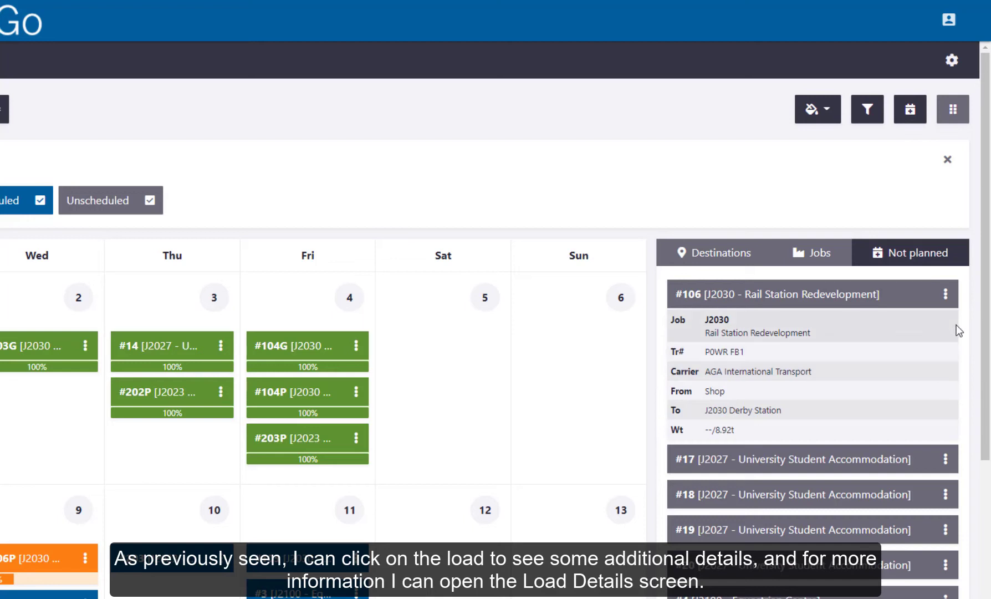
left_click(948, 295)
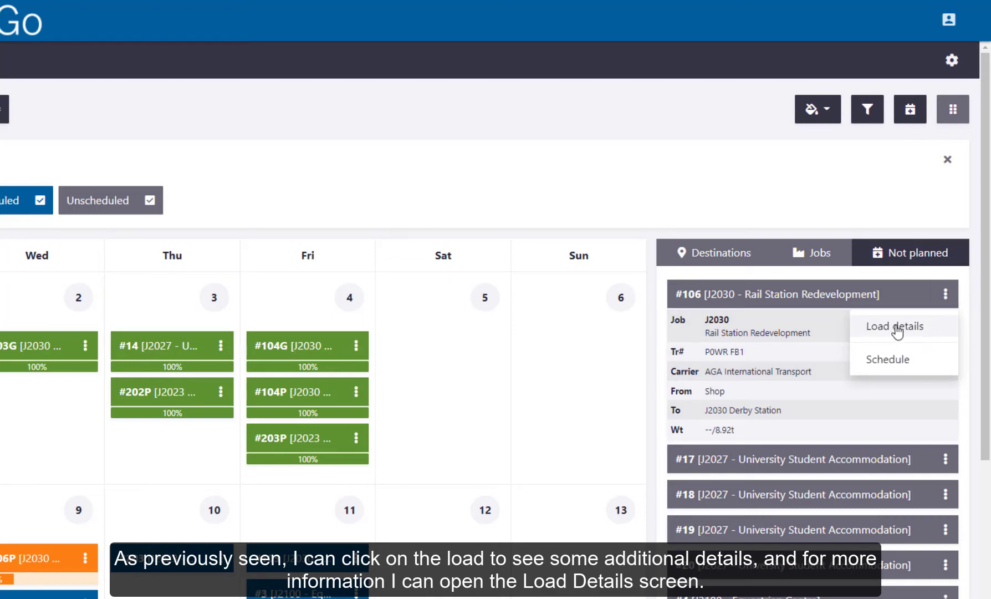
left_click(844, 296)
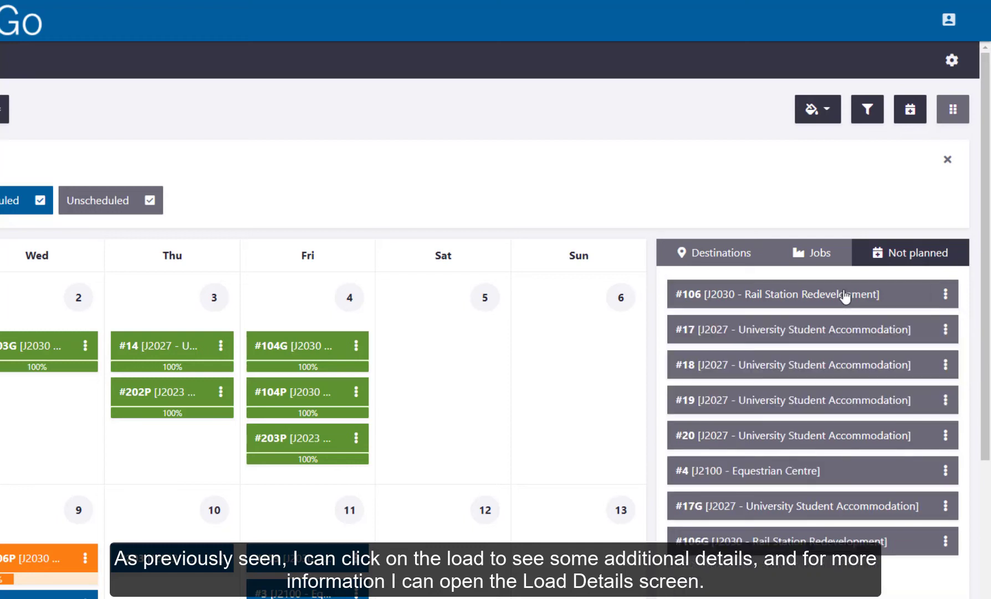
Step: Filter the unplanned loads to job J2100, leaving only load #4
left_click(736, 255)
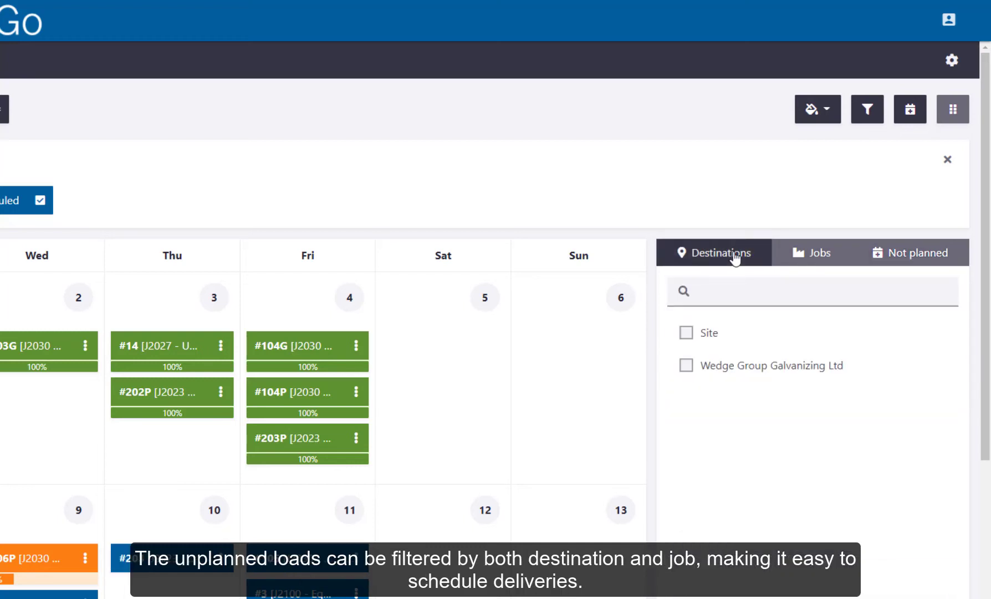
left_click(797, 255)
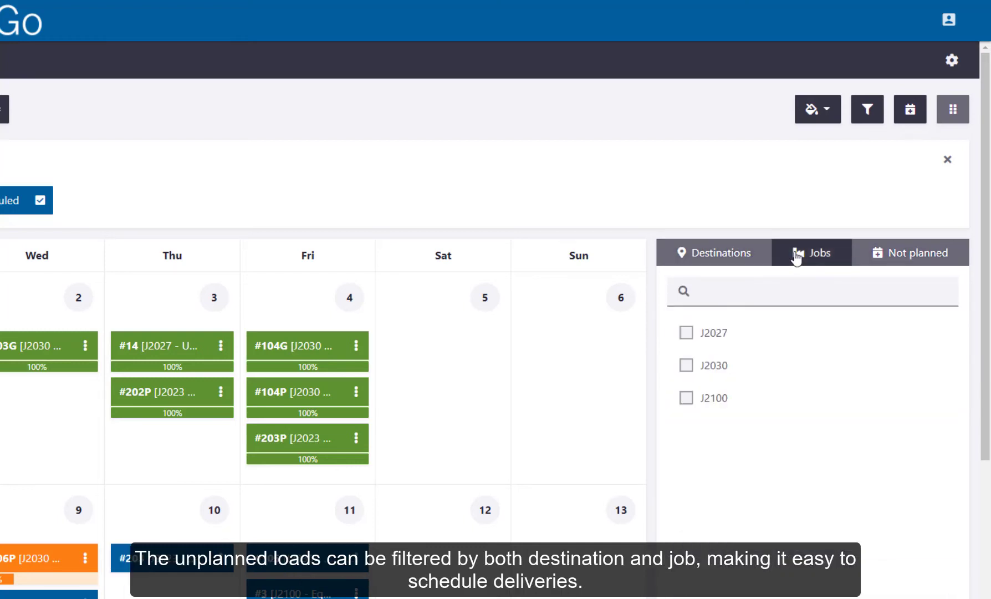
left_click(686, 398)
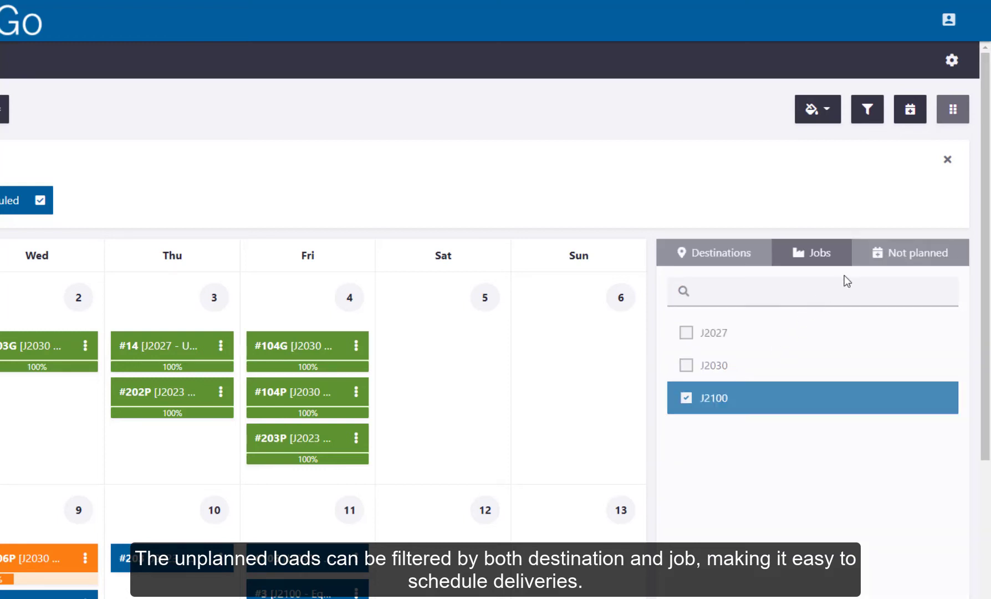
left_click(881, 259)
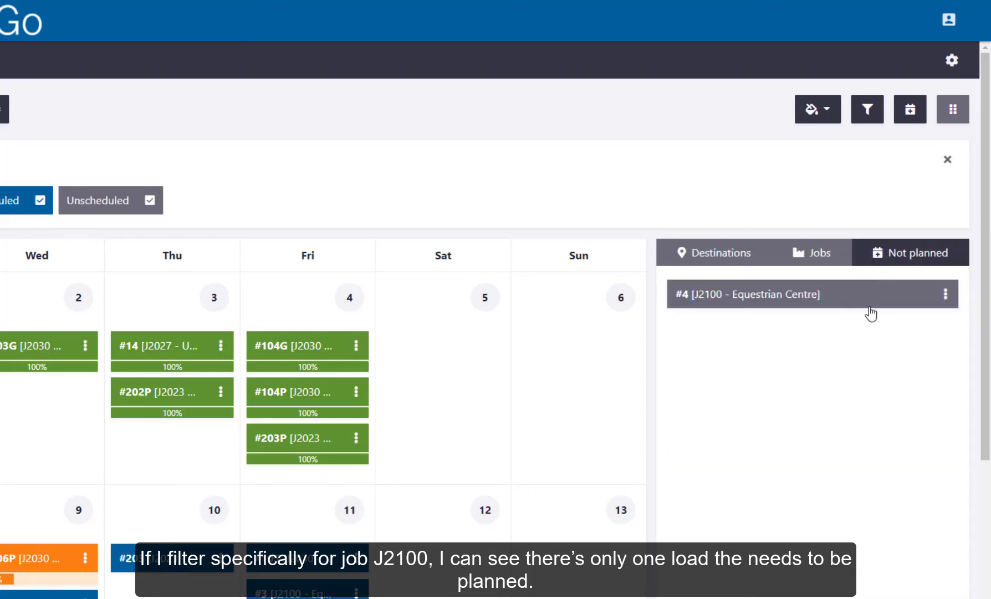
Step: Open load #4's Schedule date dialog, then close it without planning
left_click(946, 296)
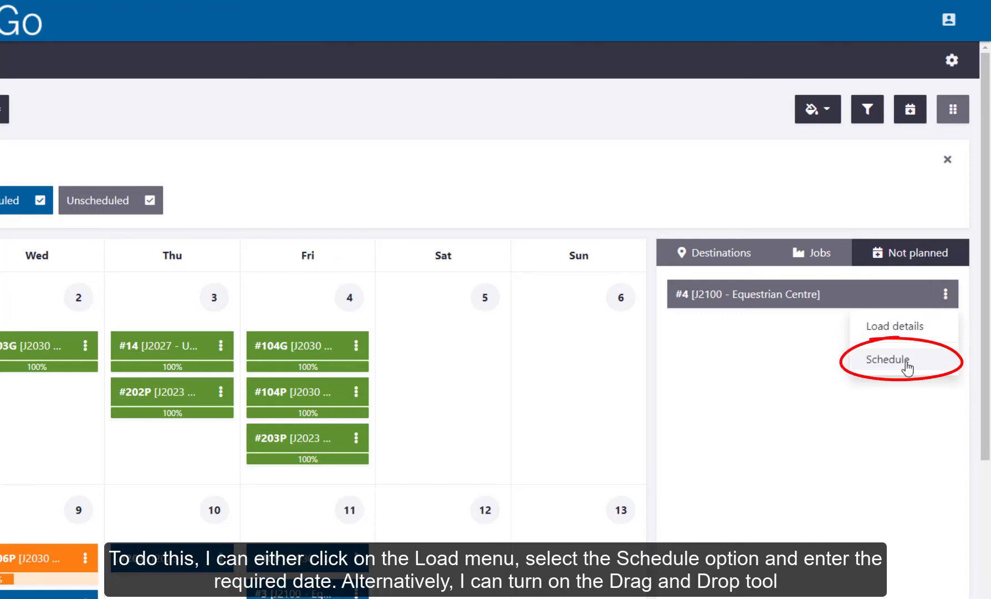
left_click(888, 359)
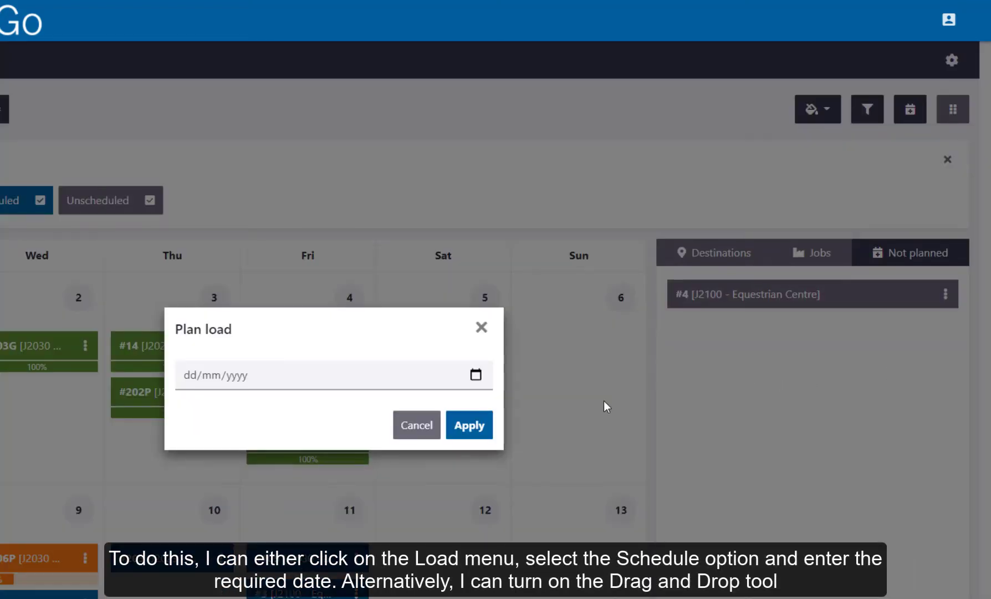
left_click(482, 329)
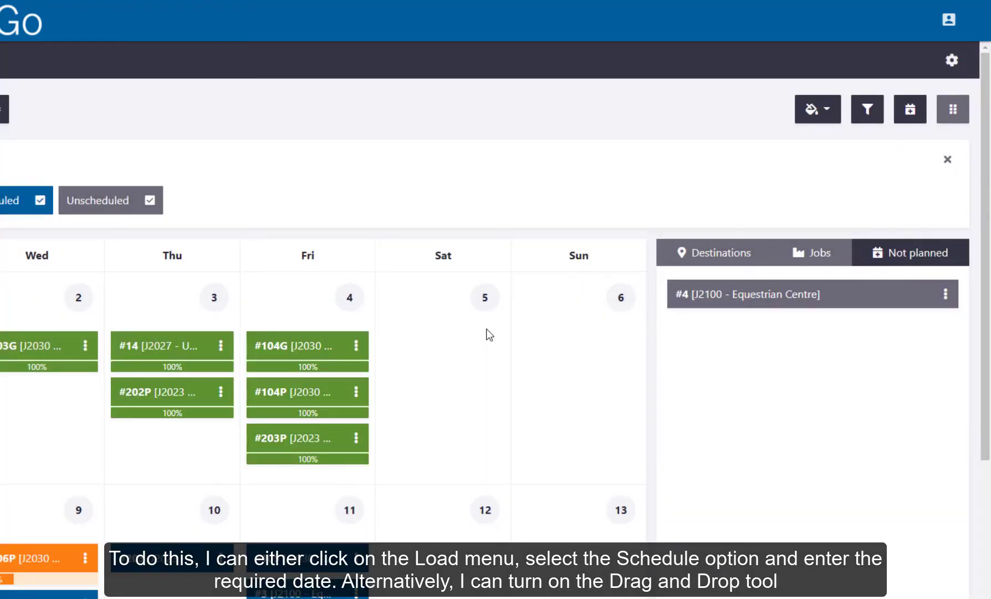
Step: Enable drag-and-drop scheduling and drag load #4 onto Wednesday 16
left_click(954, 110)
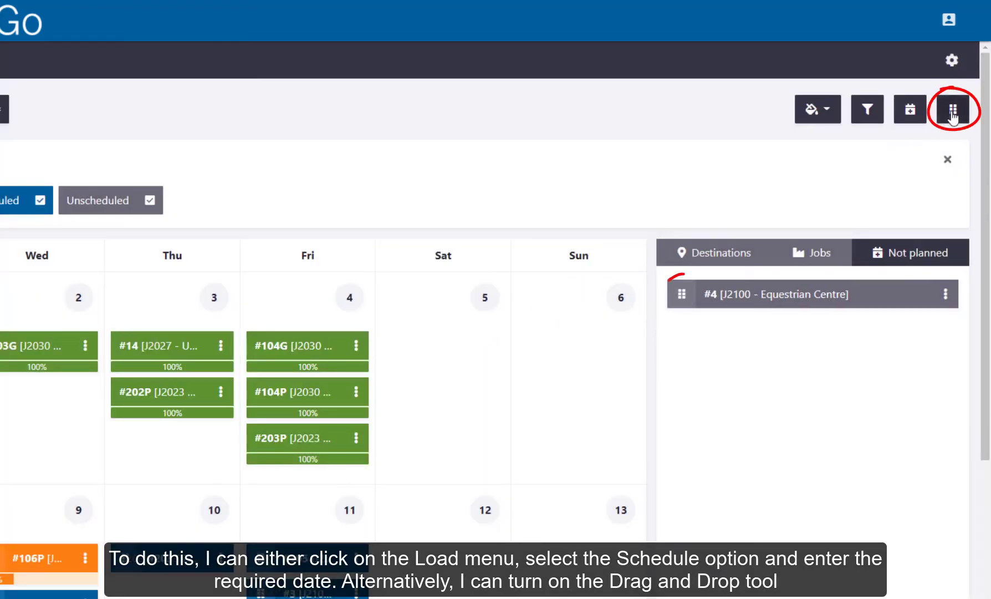
left_click_drag(682, 297, 745, 362)
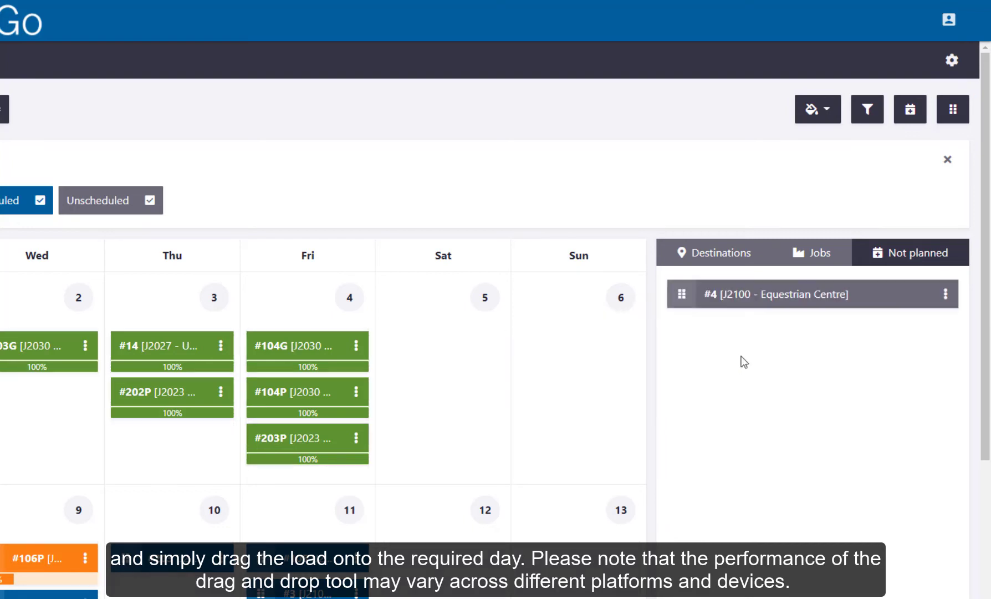
scroll(718, 385, "down", 3)
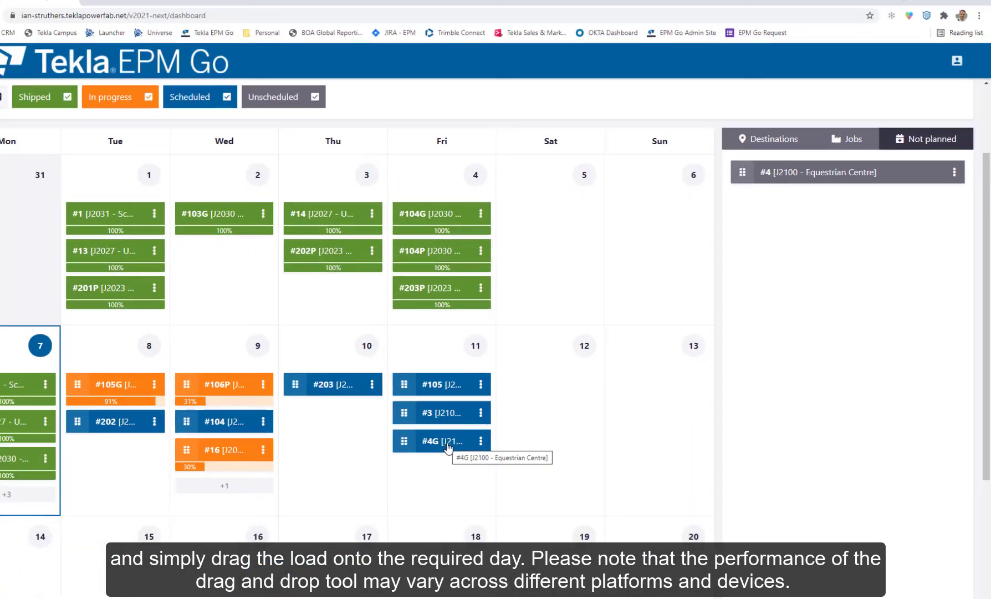
mouse_move(317, 501)
scroll(478, 436, "down", 3)
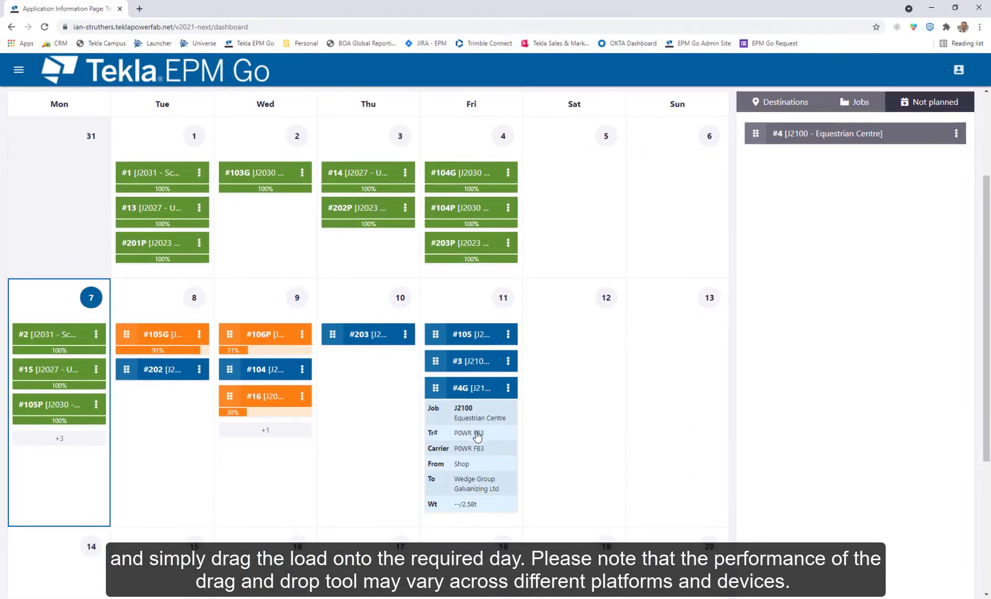
scroll(477, 436, "up", 1)
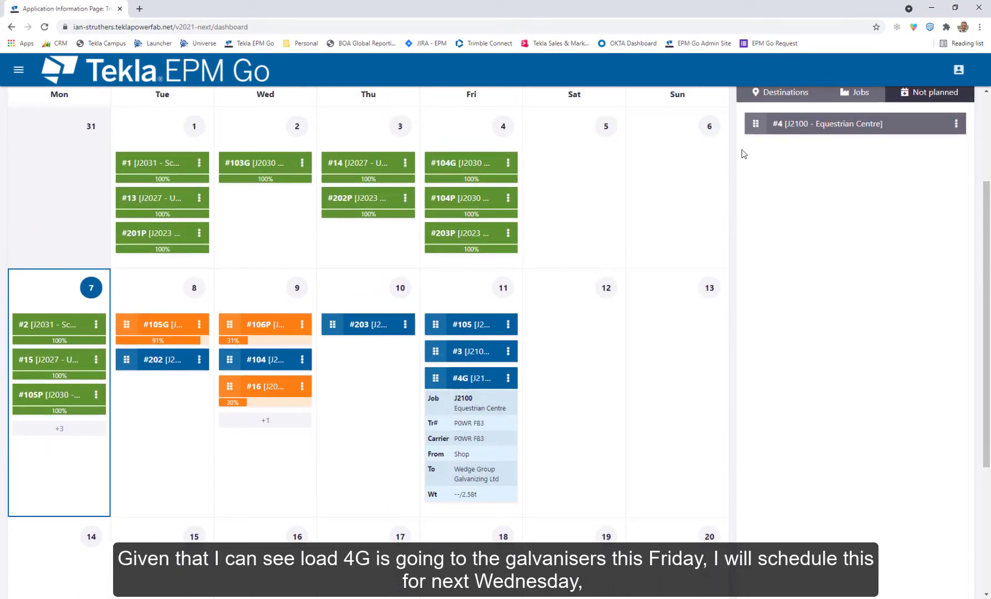
left_click_drag(759, 122, 344, 514)
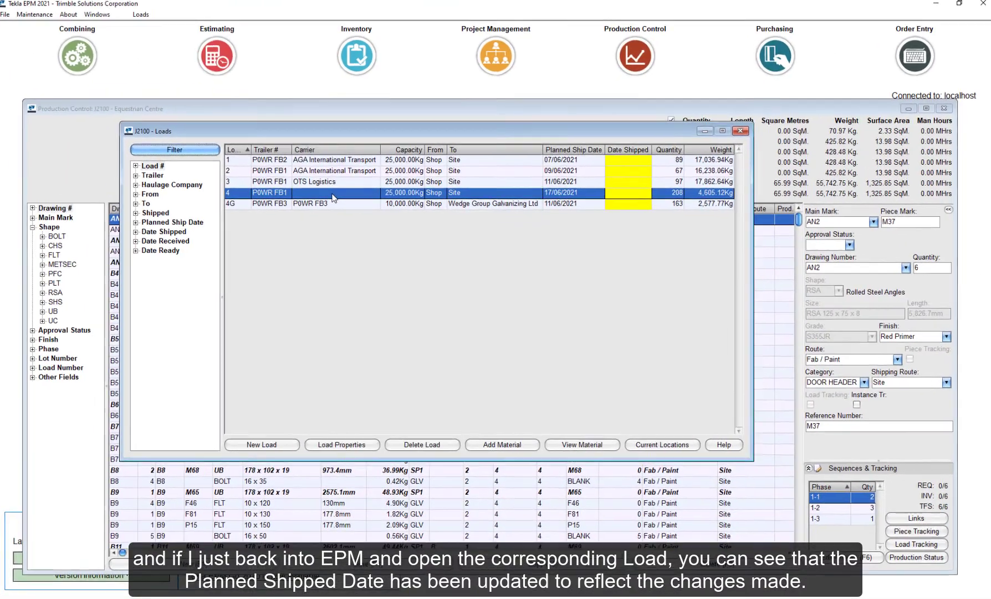
Step: Open load 4's Load Properties to confirm its planned date of 17/06/2021
double_click(199, 126)
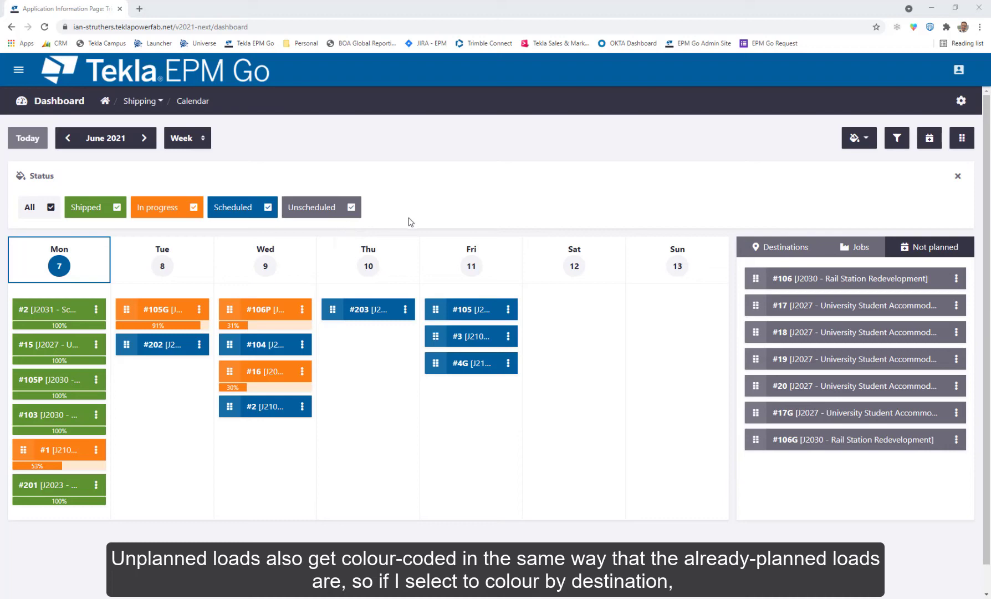
Step: Colour the loads by destination and expand galvanizing loads #17G and #106G
left_click(859, 137)
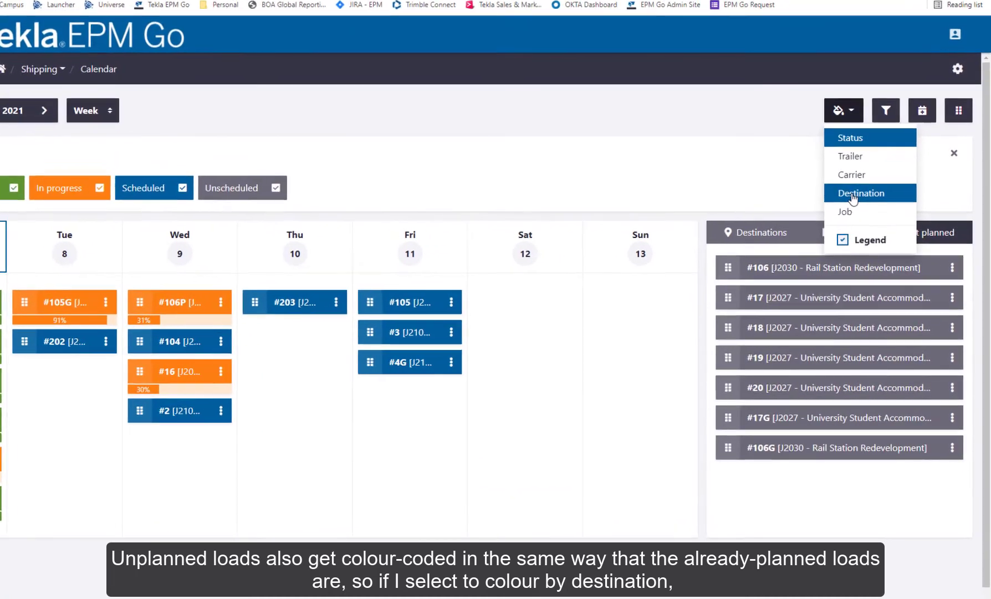
left_click(852, 195)
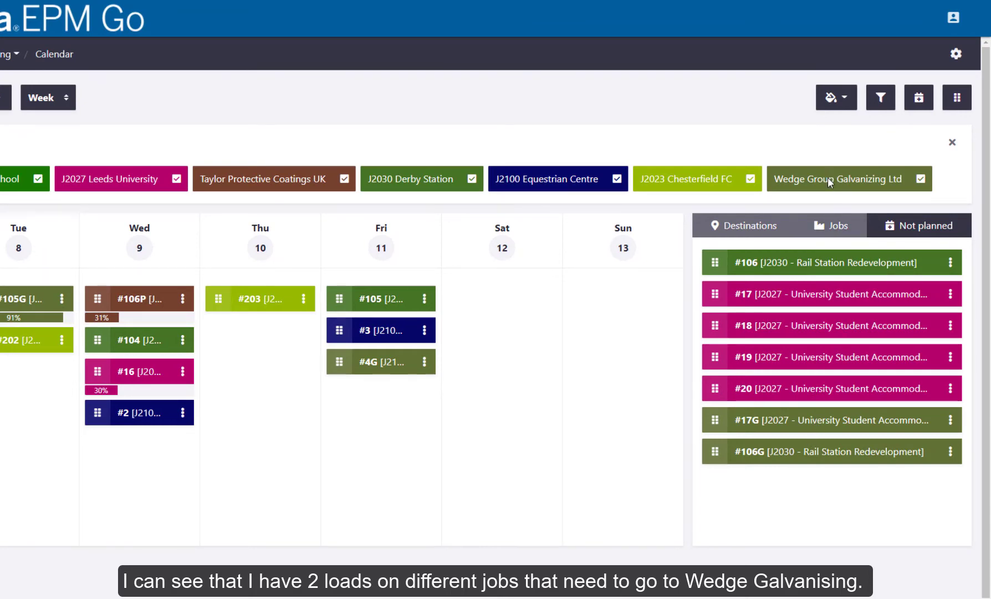
left_click(834, 424)
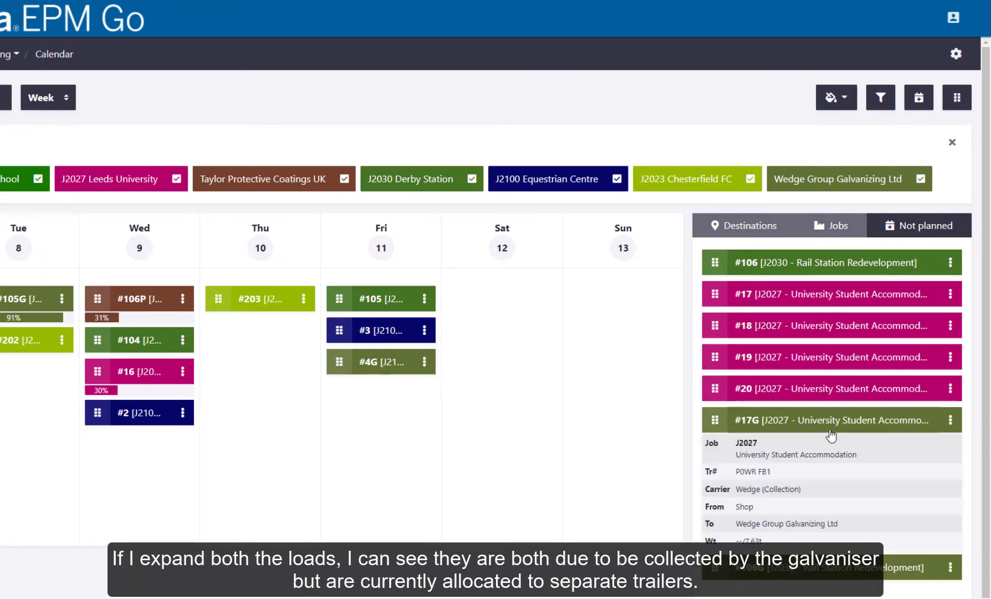
left_click(796, 574)
Step: Drag loads #17G and #106G onto Thursday 10 June
scroll(793, 571, "down", 2)
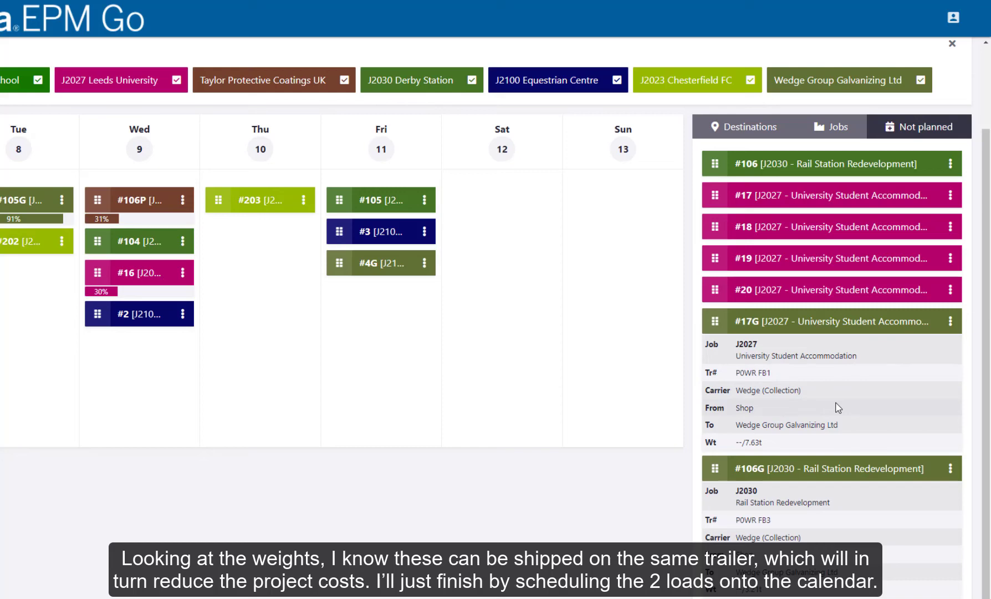
scroll(837, 405, "up", 2)
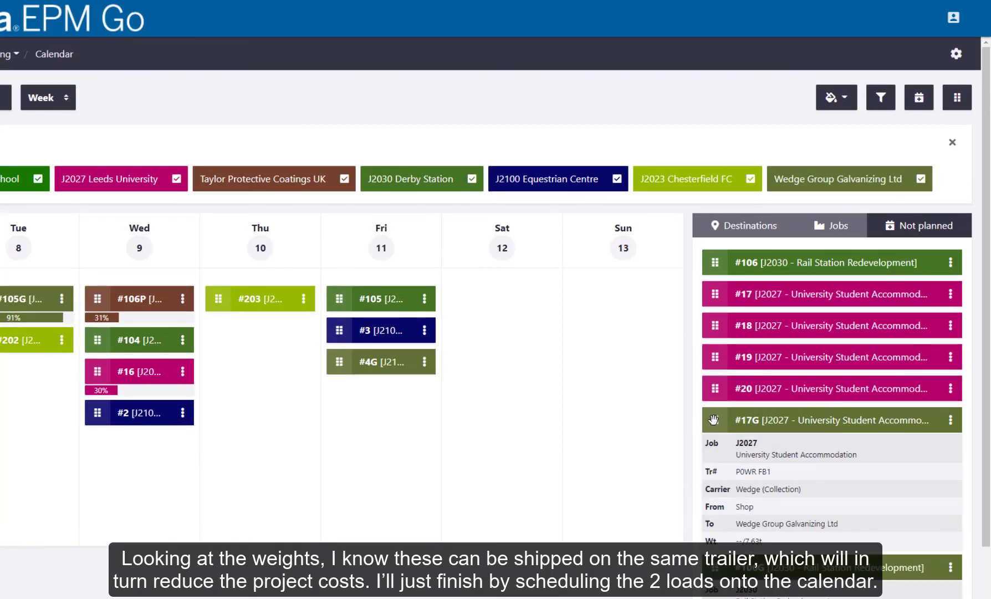
left_click_drag(715, 420, 251, 339)
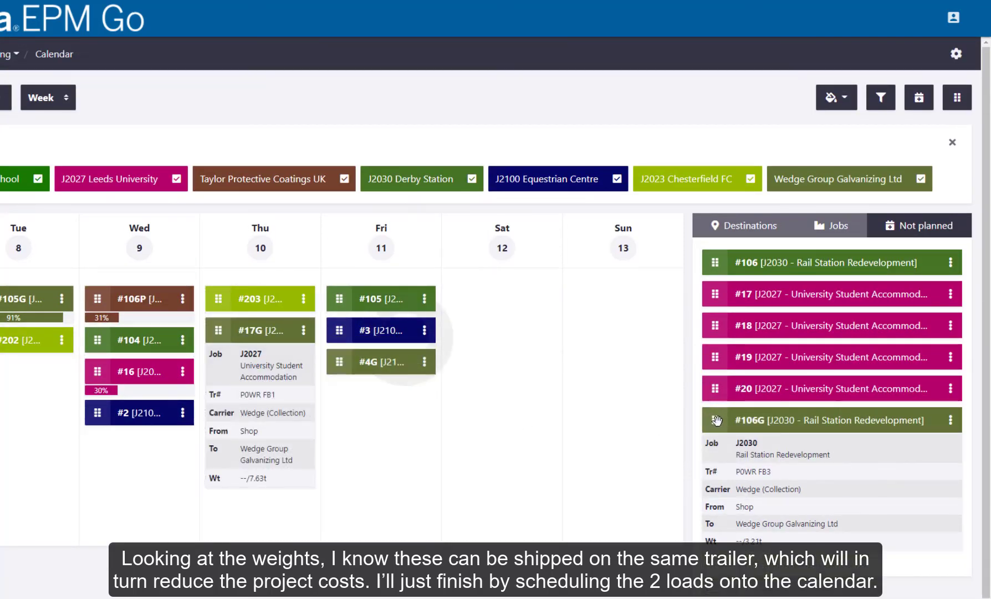
left_click_drag(715, 420, 260, 366)
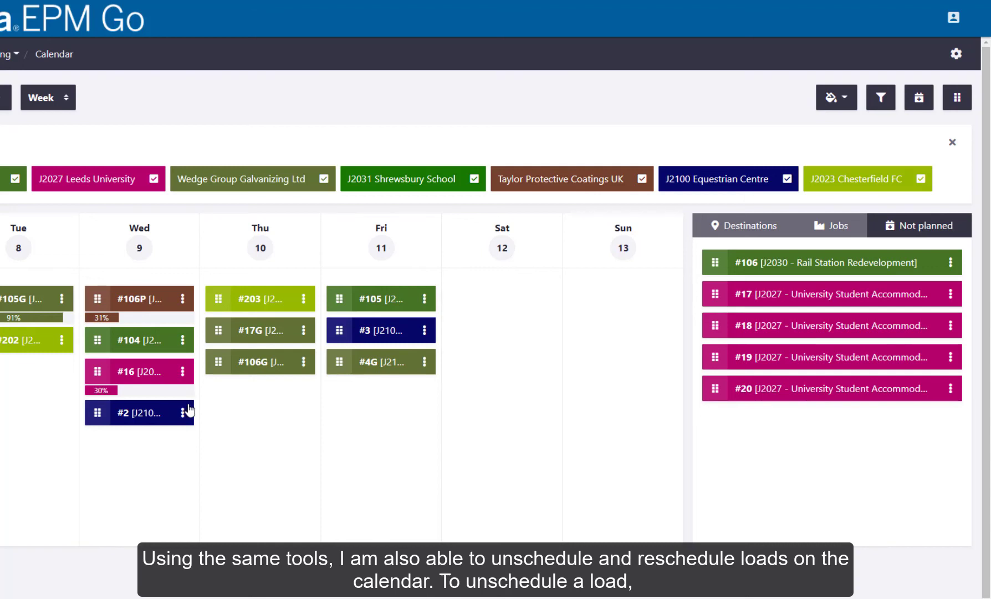
Step: Unschedule load #3 and move load #2 from Wednesday 9 to Thursday 10
left_click(425, 332)
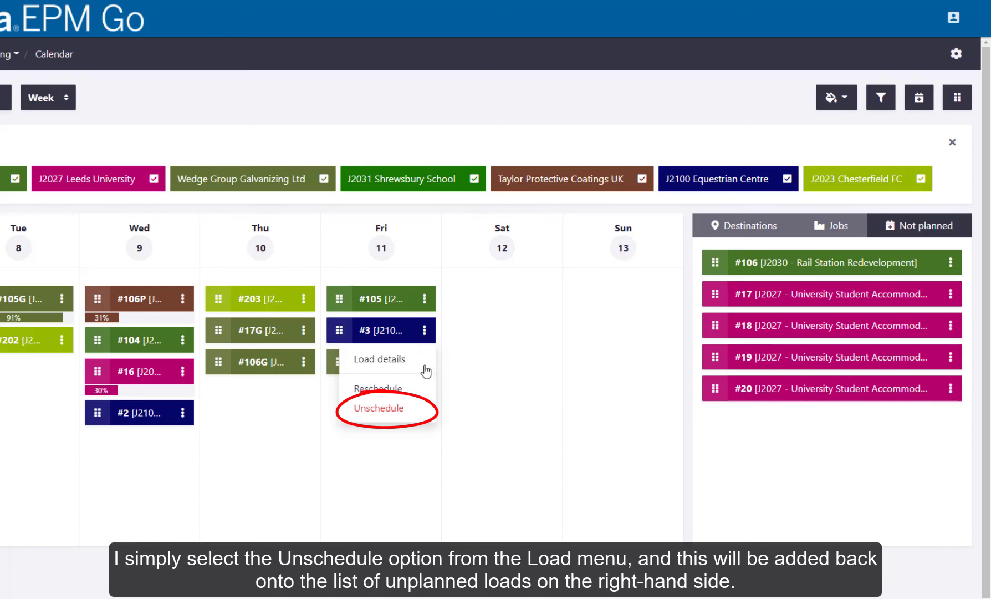
left_click(415, 412)
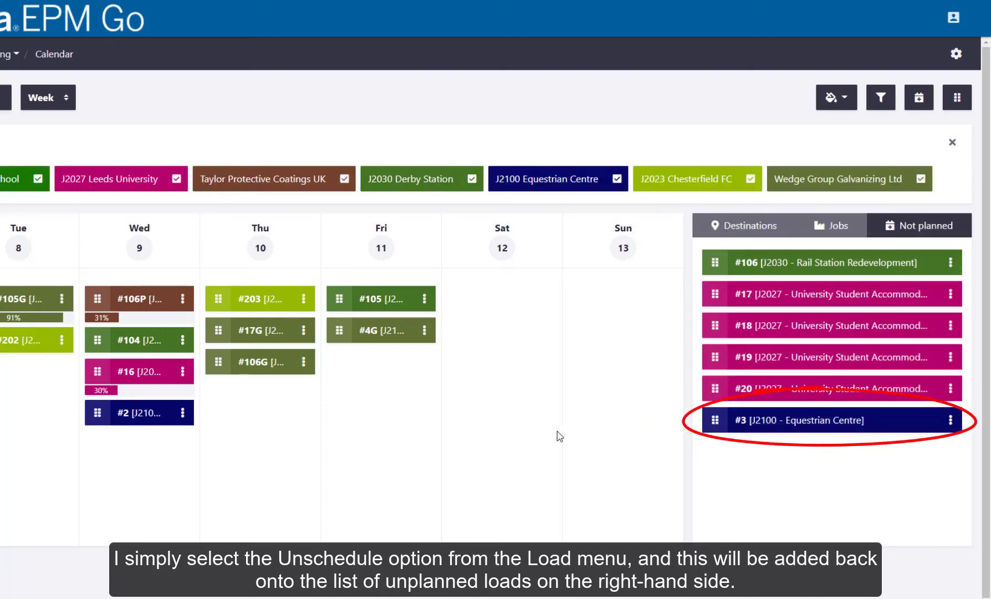
left_click(182, 415)
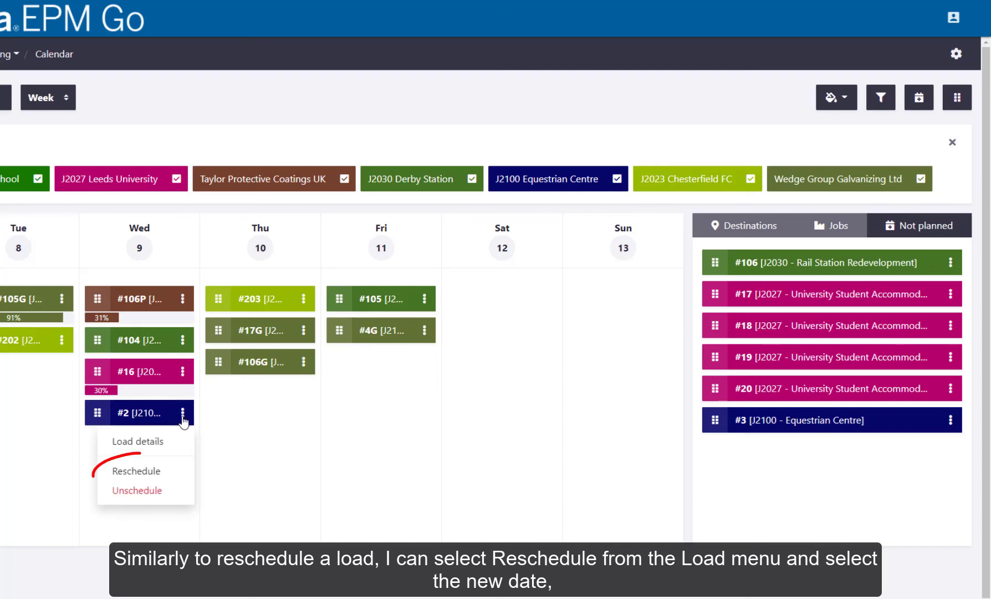
left_click(171, 472)
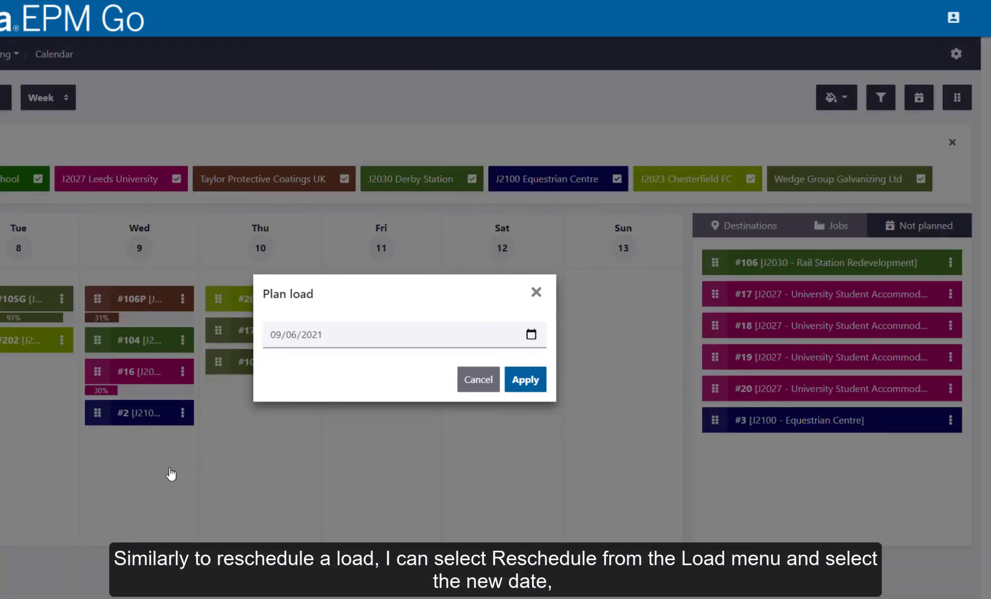
left_click(470, 382)
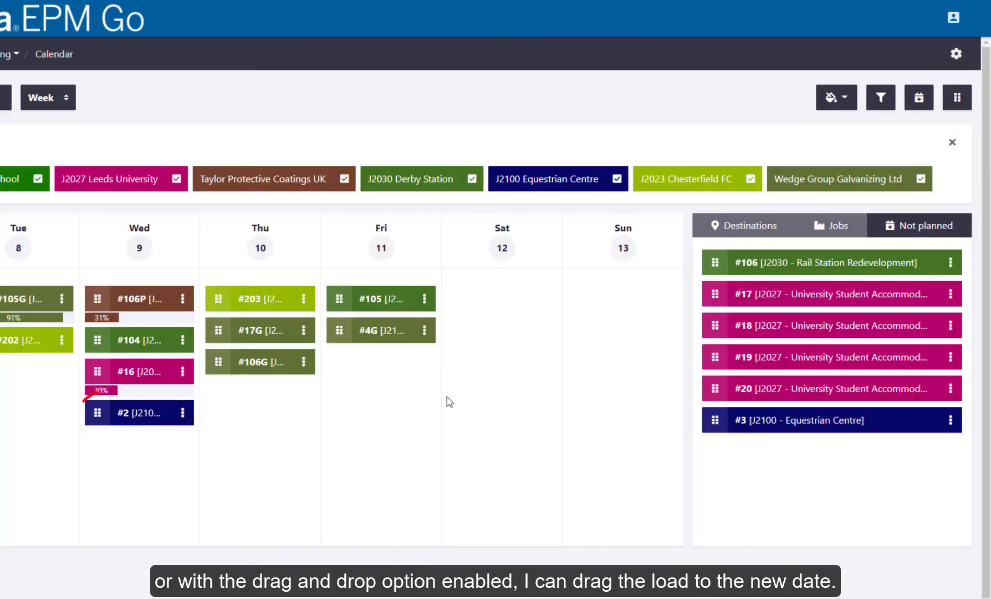
left_click_drag(95, 413, 214, 398)
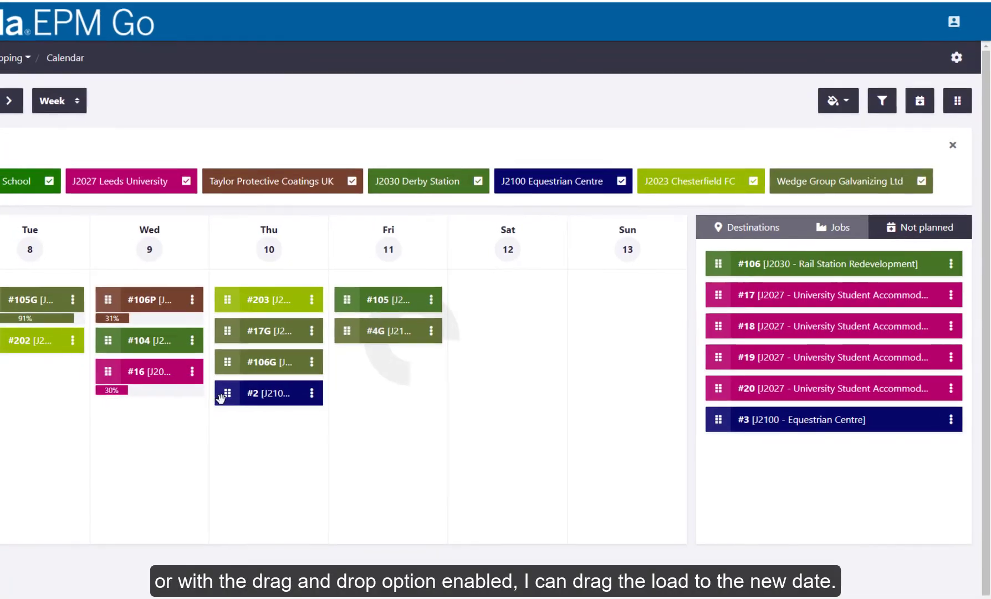